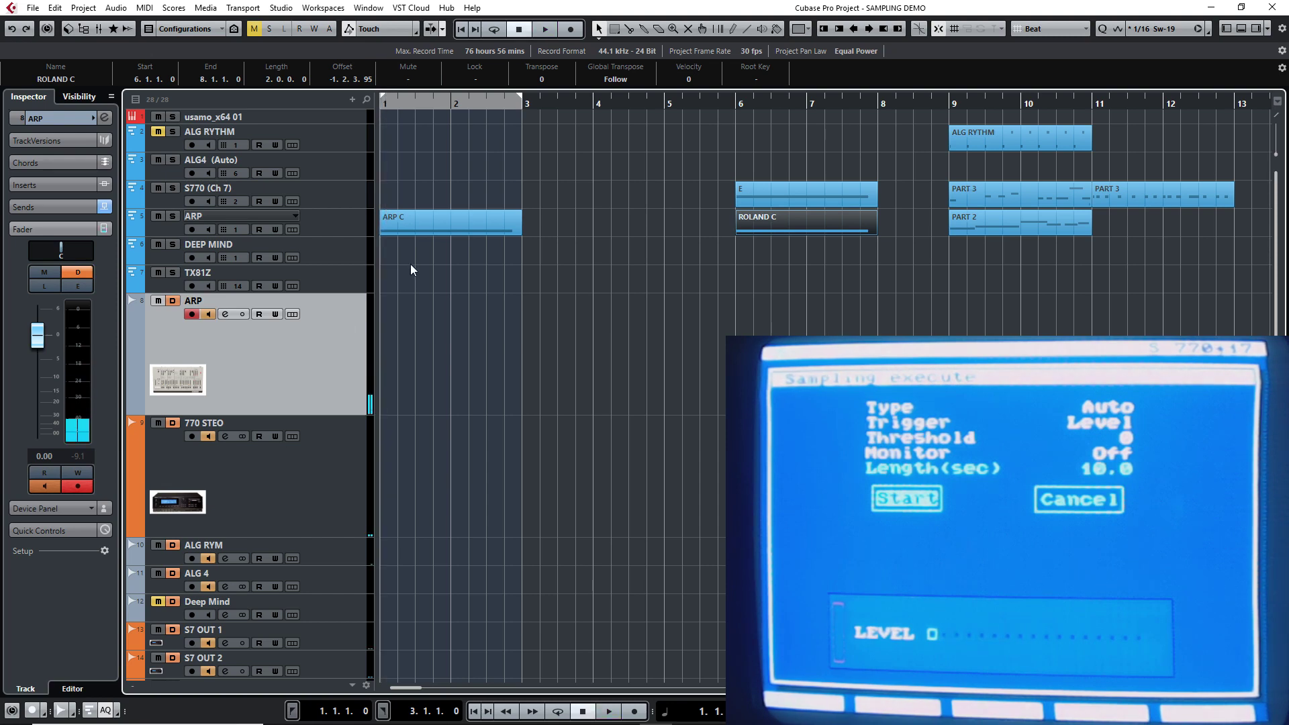
- Start playback from bar 1 so the ARP C part feeds the armed S-770 sampler
{"action": "key", "text": "space"}
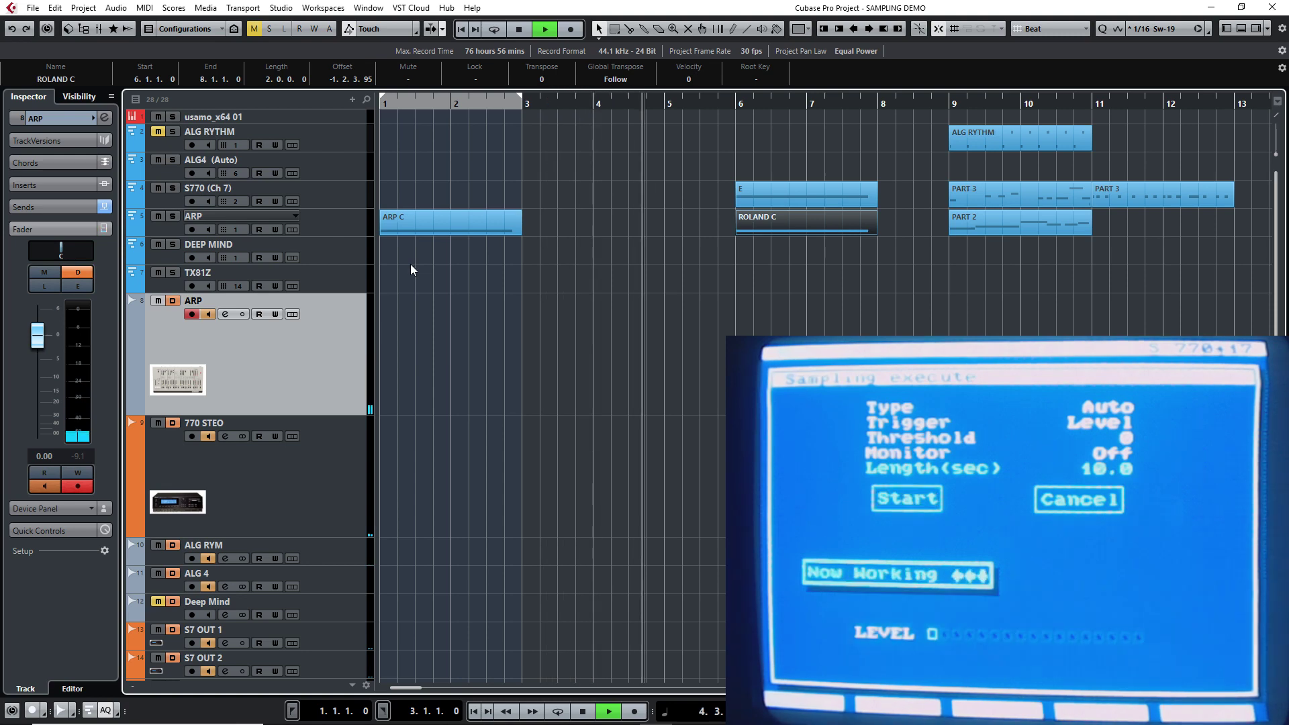
- Stop playback back at bar 1 and make S770 (Ch 7) the record-enabled track
{"action": "key", "text": "space"}
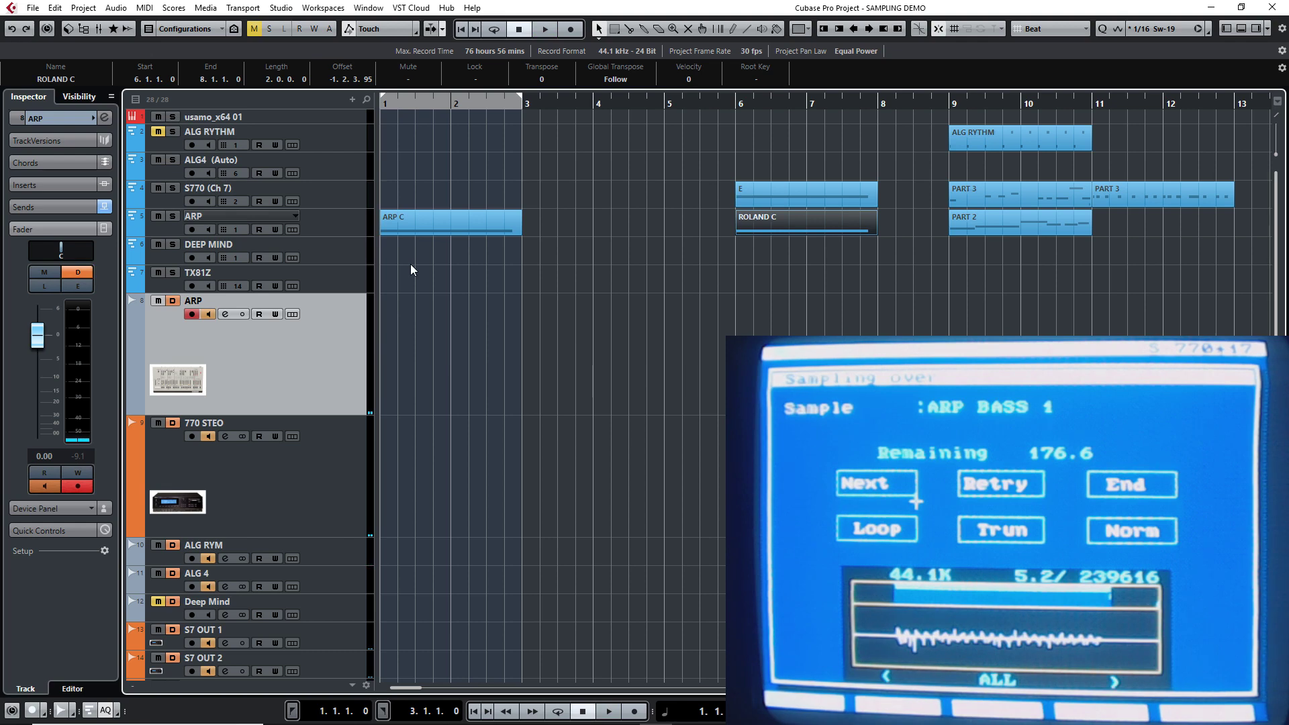
{"action": "left_click", "coordinate": [352, 185]}
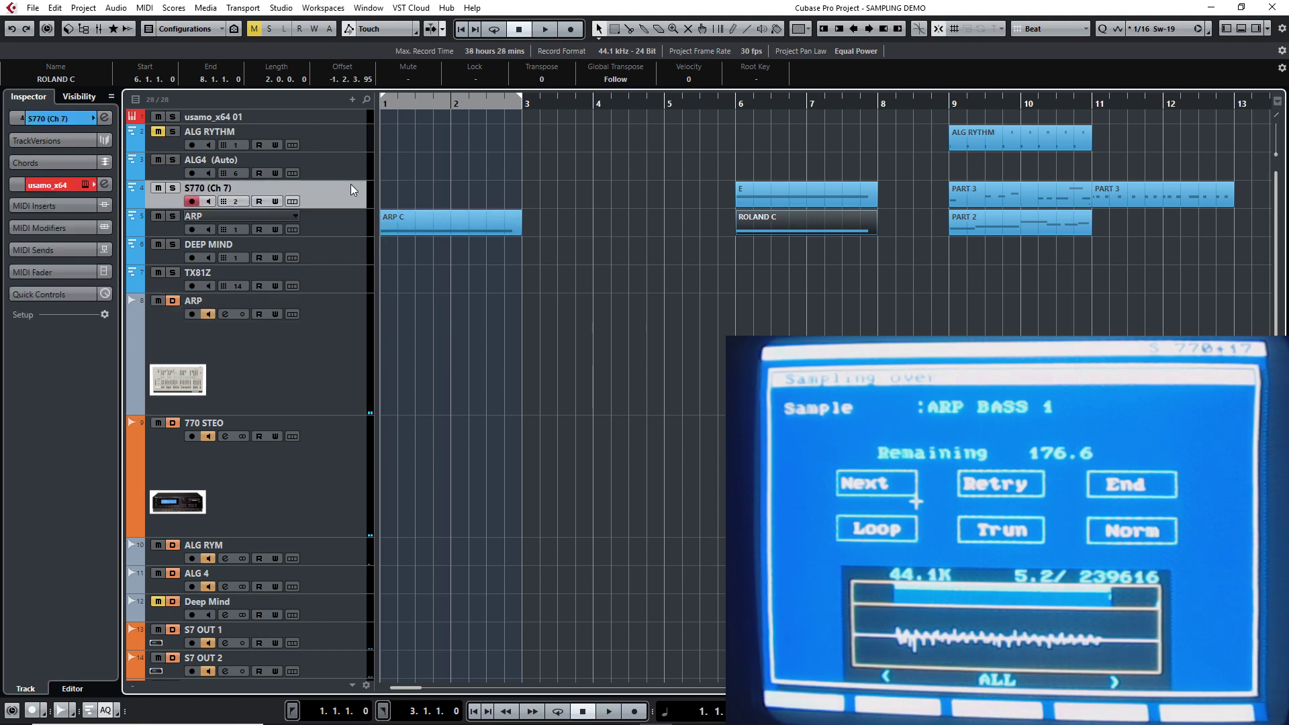
- Check the ARP track, then return record-enable to the S770 (Ch 7) track
{"action": "left_click", "coordinate": [343, 224]}
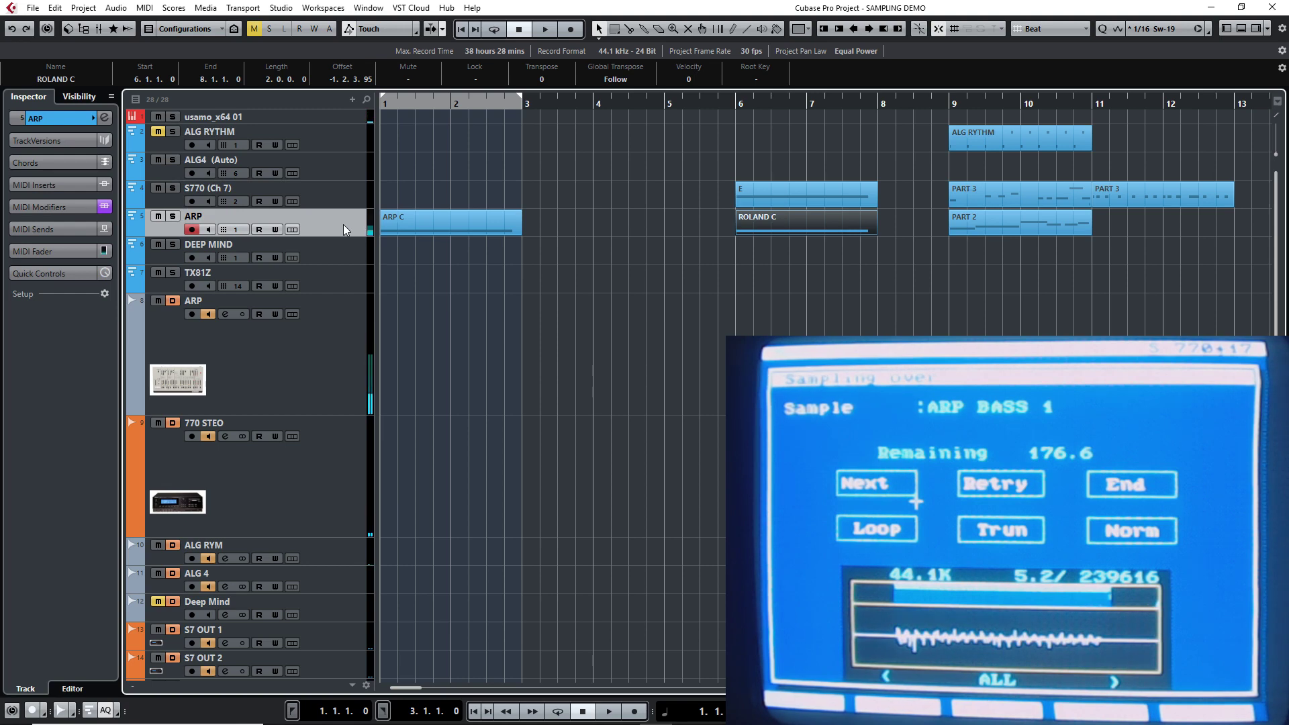
{"action": "left_click", "coordinate": [354, 192]}
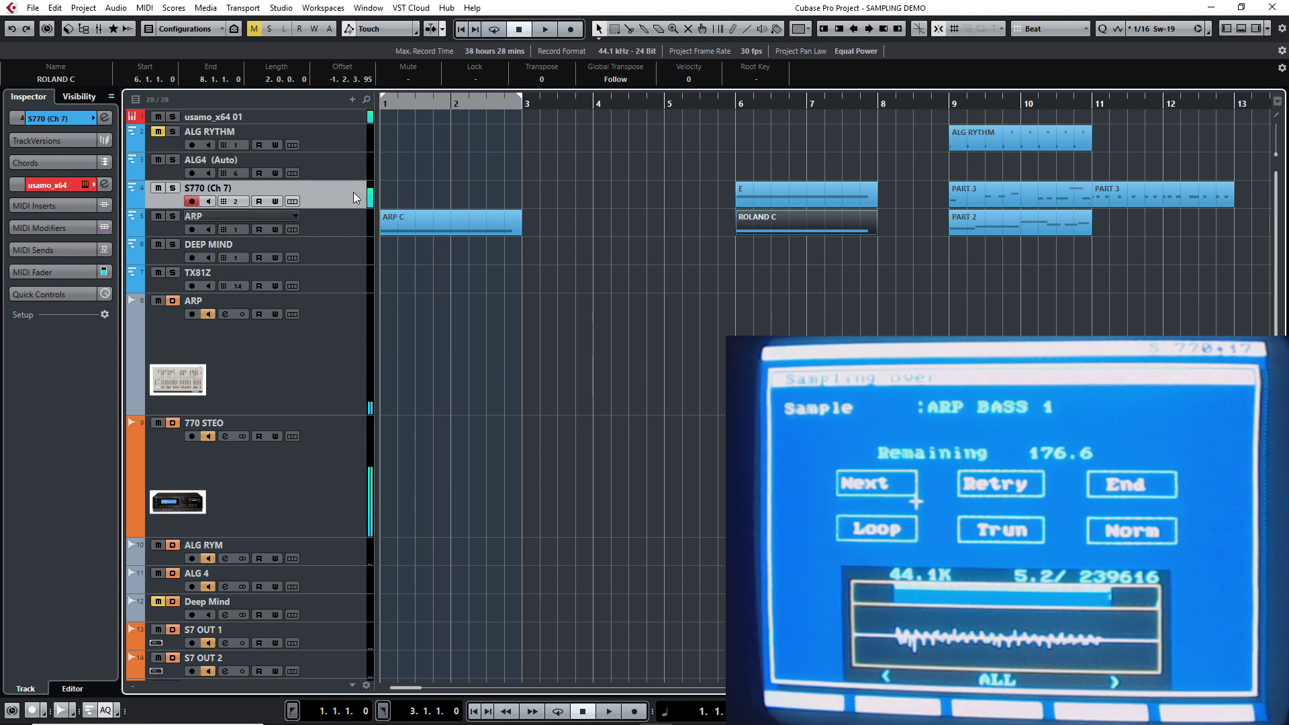
{"action": "left_click", "coordinate": [347, 229]}
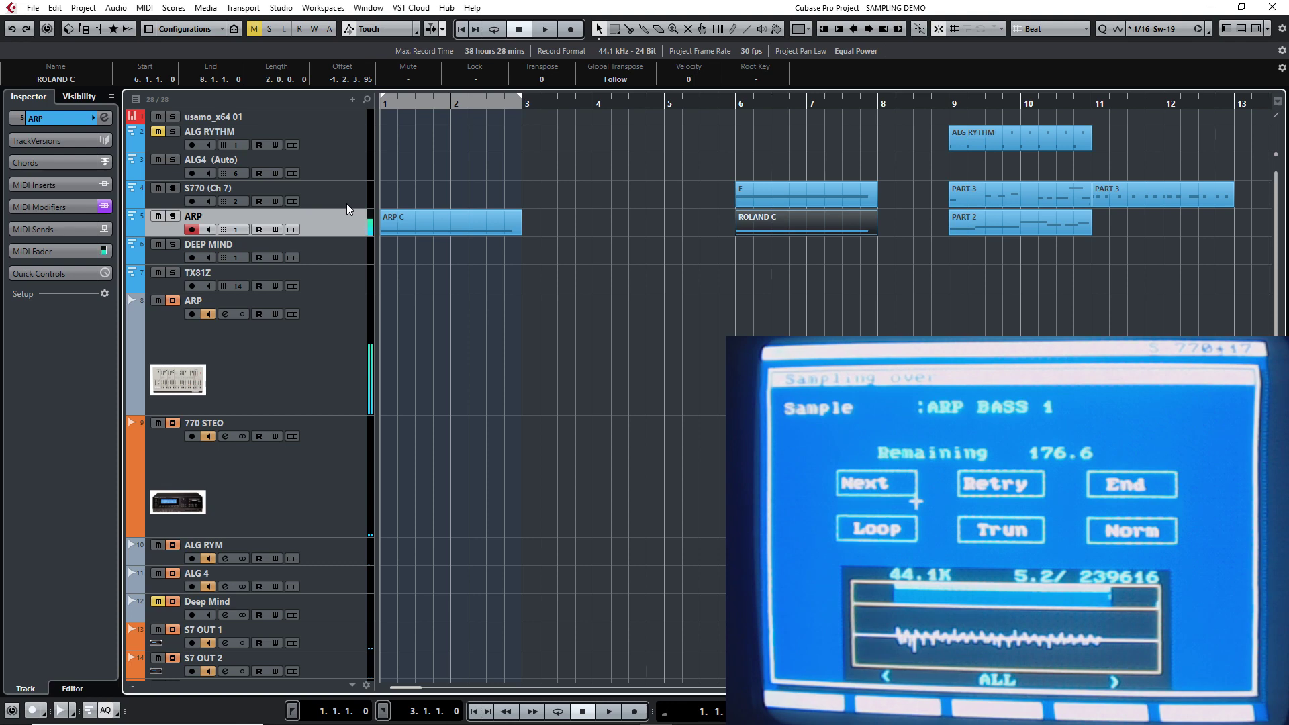
{"action": "left_click", "coordinate": [348, 194]}
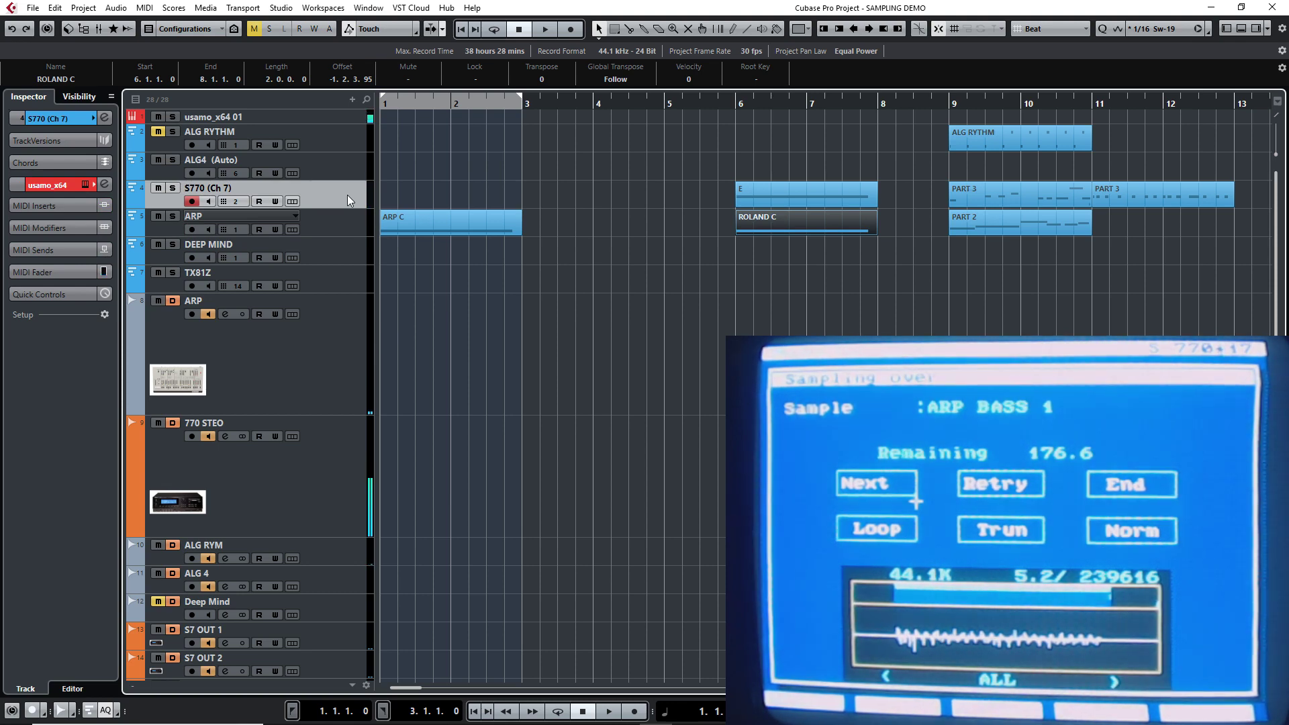
{"action": "left_click", "coordinate": [346, 218]}
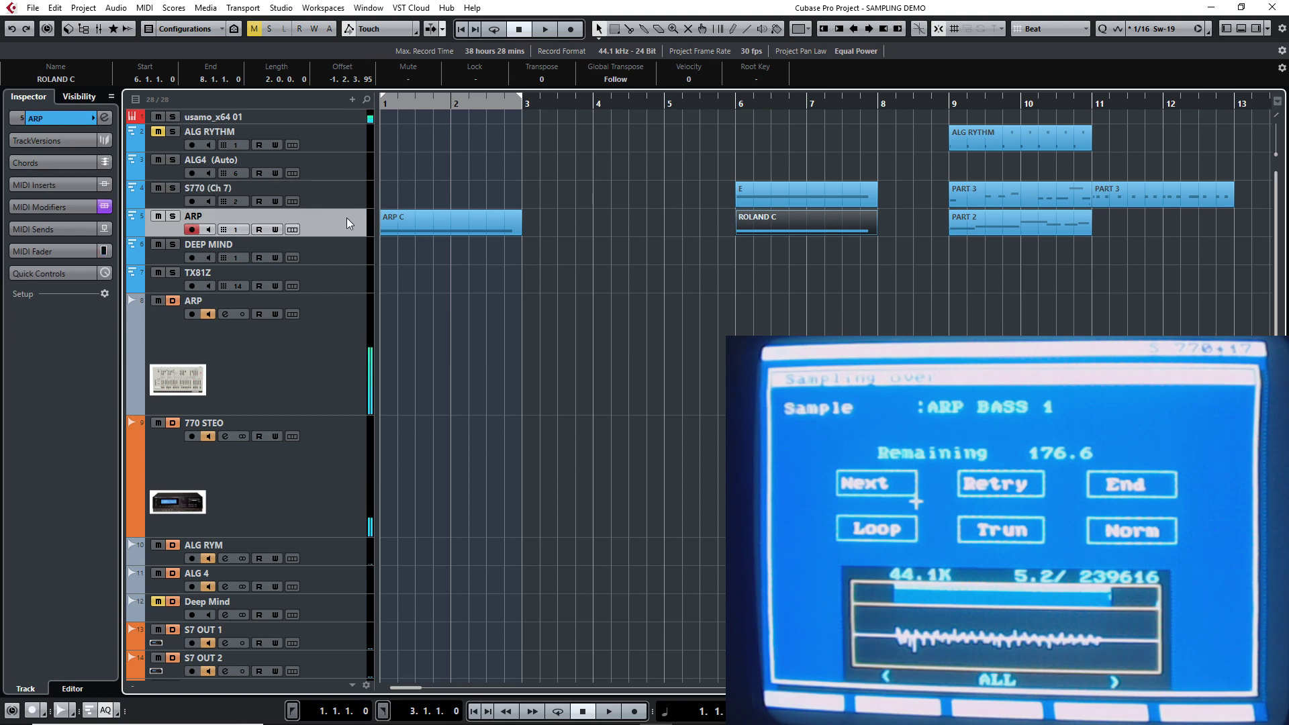
{"action": "left_click", "coordinate": [346, 197]}
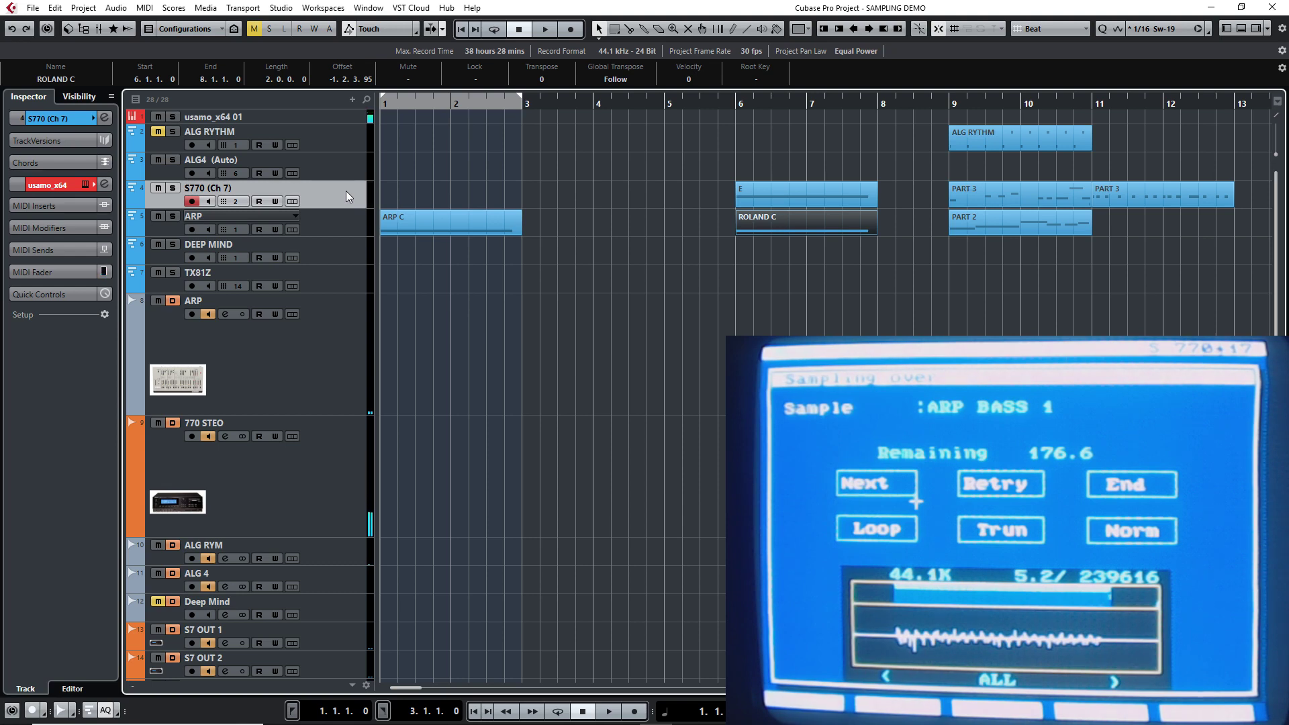
{"action": "left_click", "coordinate": [344, 220]}
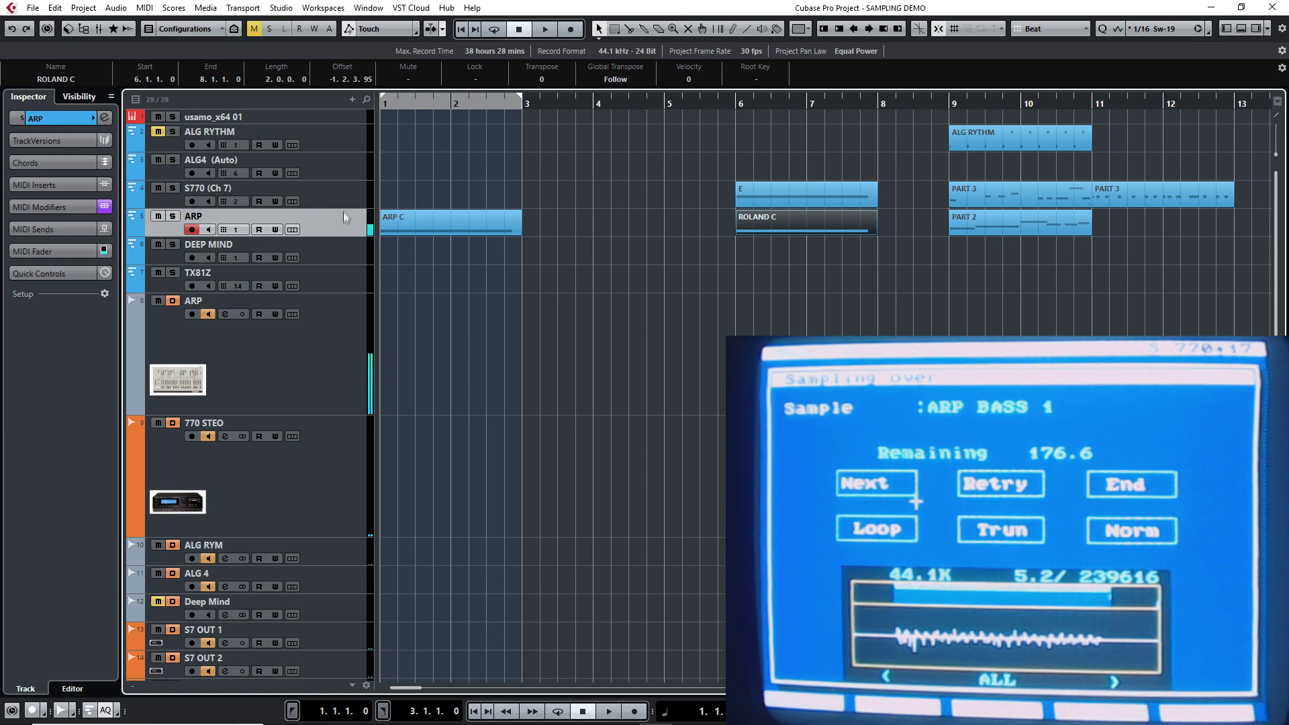
{"action": "left_click", "coordinate": [343, 194]}
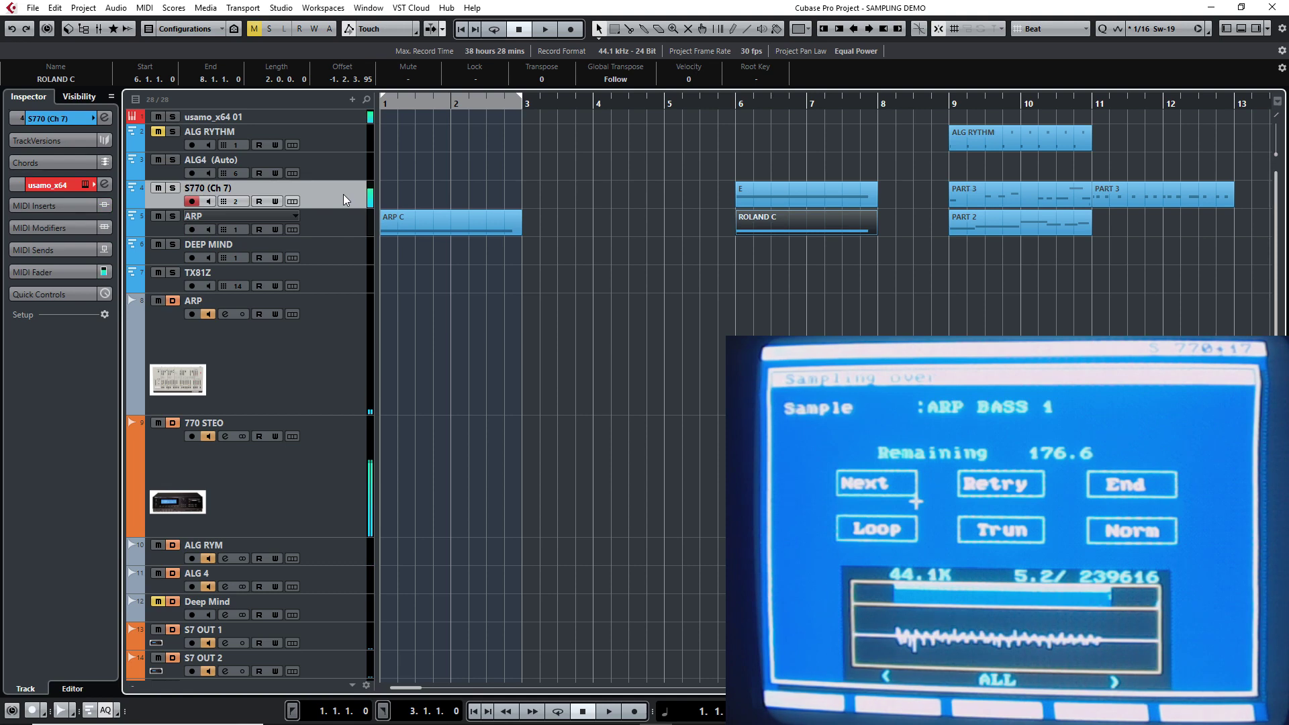
{"action": "left_click_drag", "start_coordinate": [436, 218], "coordinate": [656, 216]}
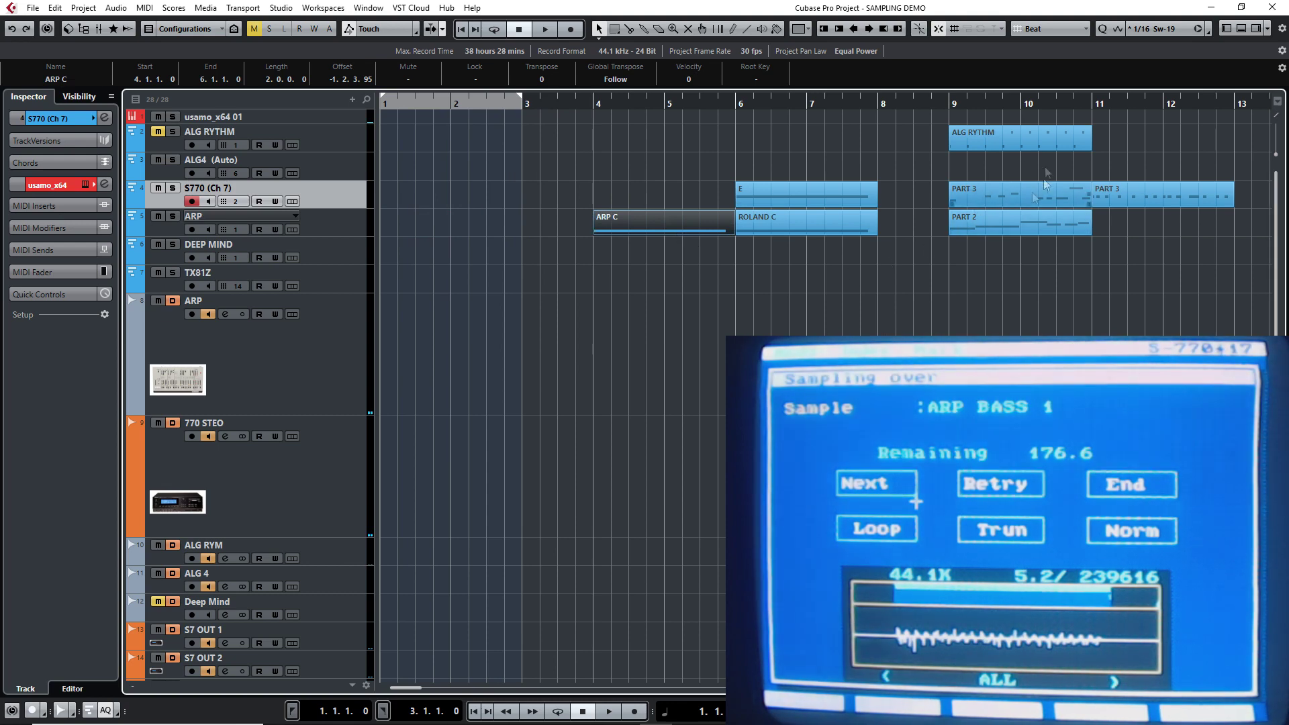
- Move PART 3 from bar 9 to bar 1 on the ARP track and audition it
{"action": "left_click_drag", "start_coordinate": [1021, 195], "coordinate": [447, 219]}
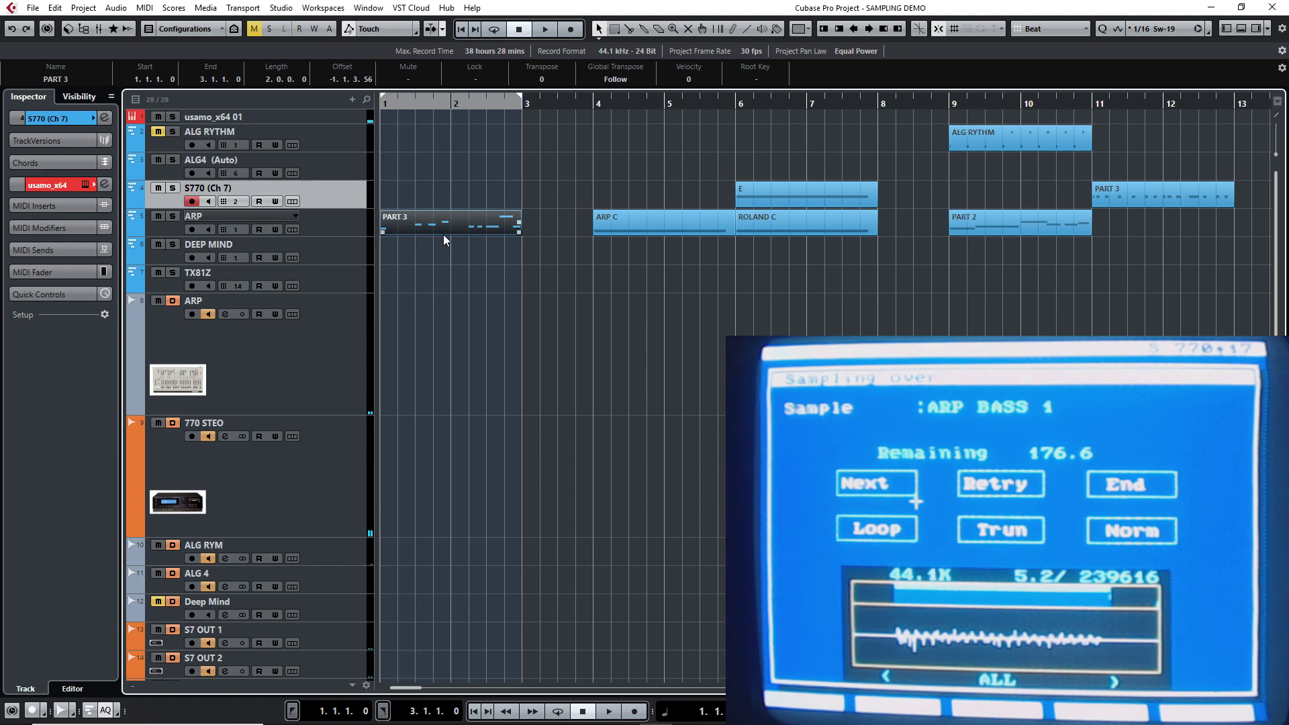
{"action": "key", "text": "space"}
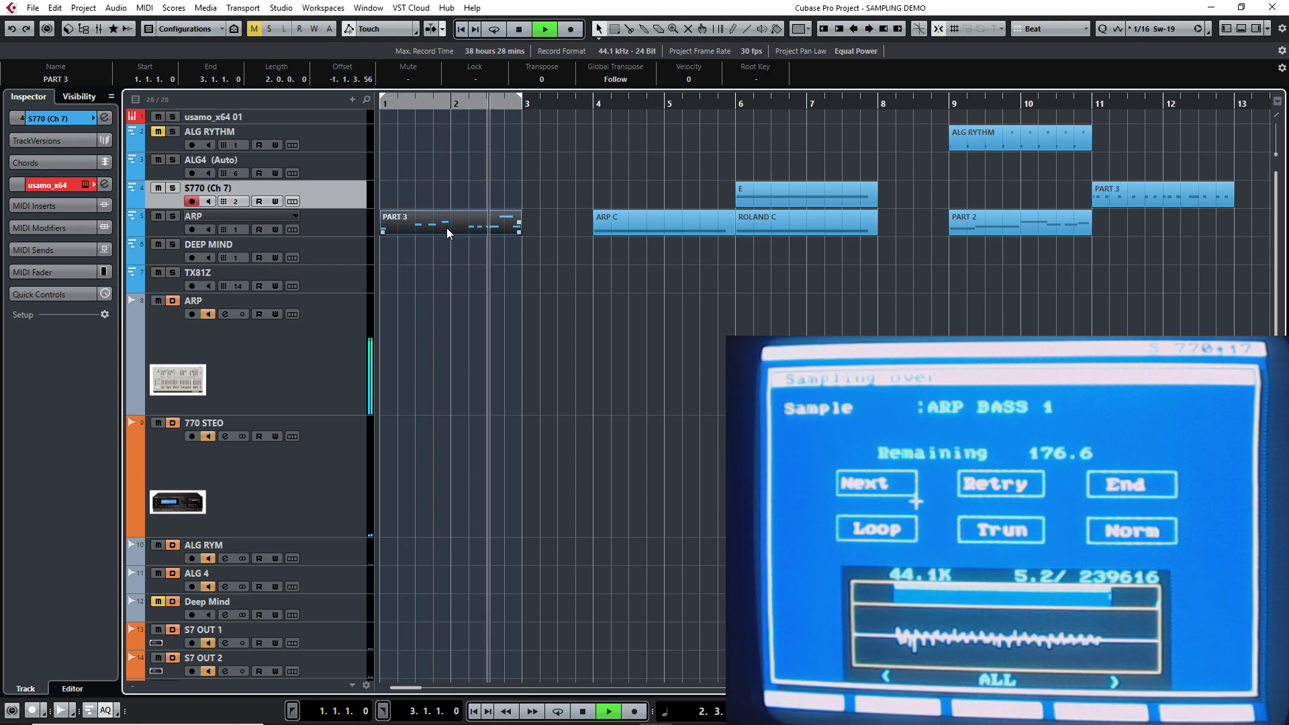
{"action": "key", "text": "space"}
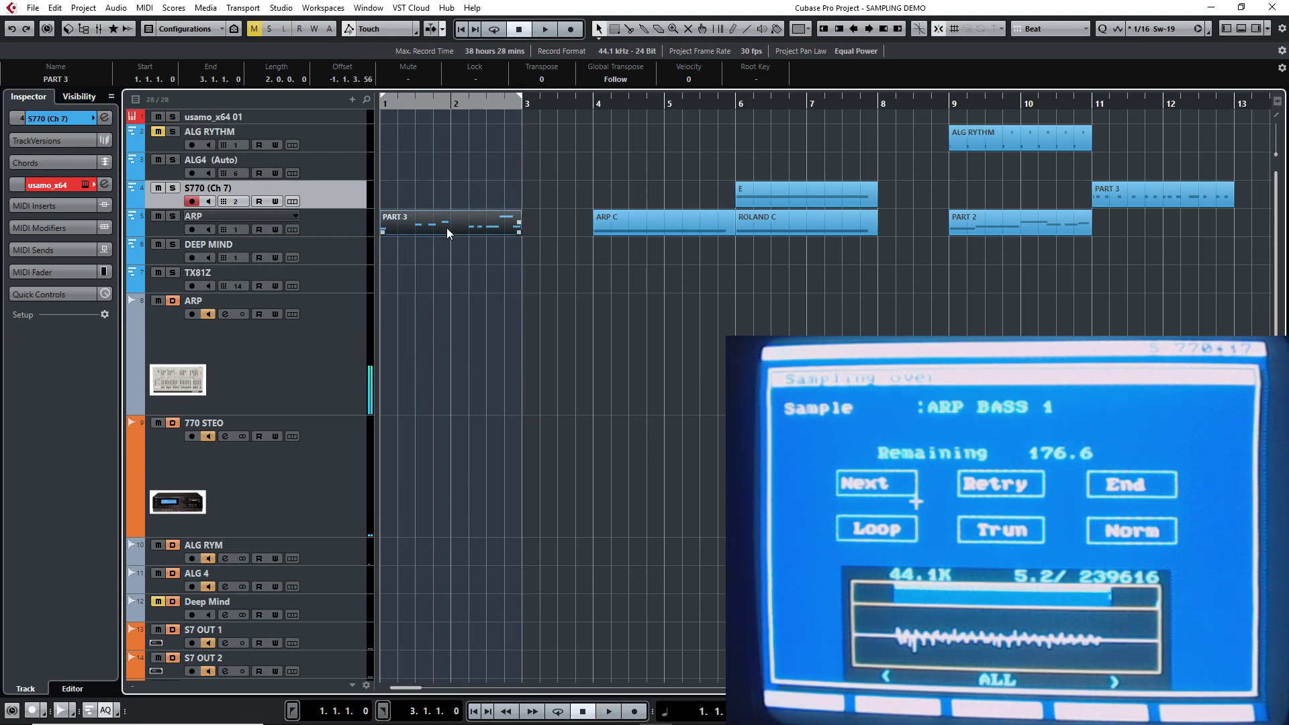
- Loop bars 1–3 and audition PART 3 on the S770 (Ch 7) track
{"action": "left_click", "coordinate": [494, 29]}
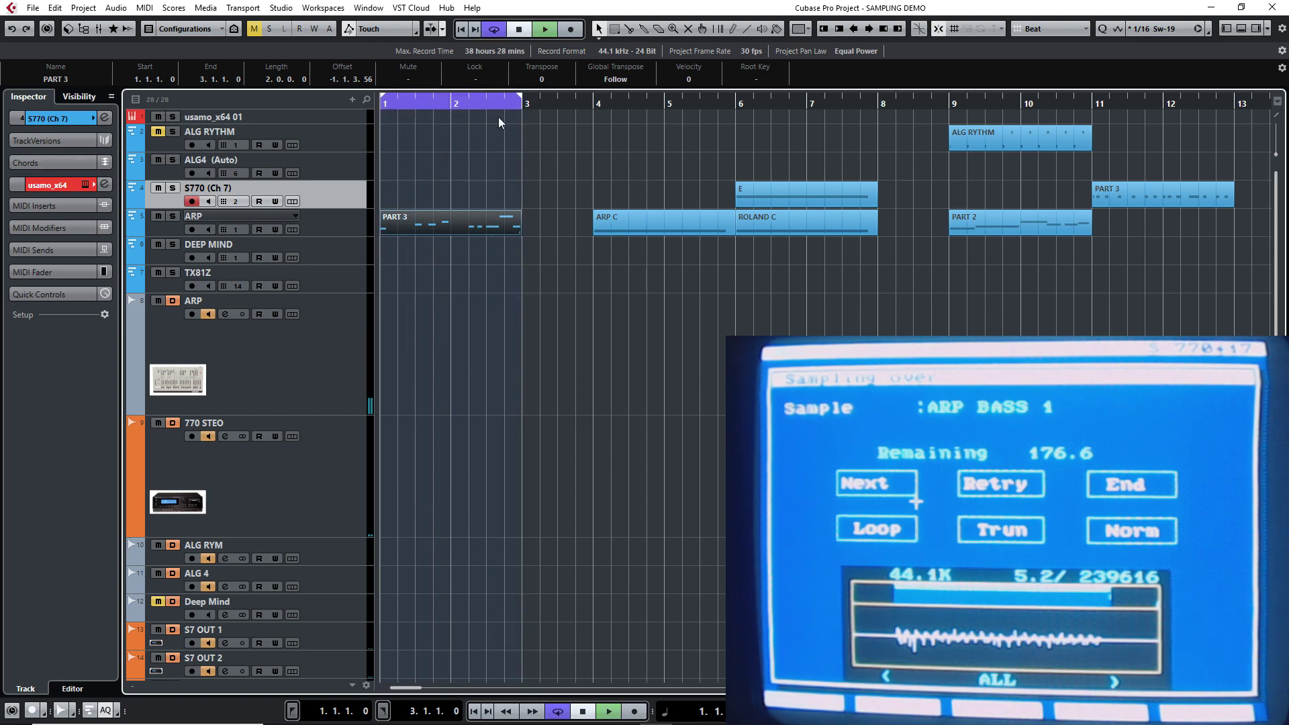
{"action": "key", "text": "space"}
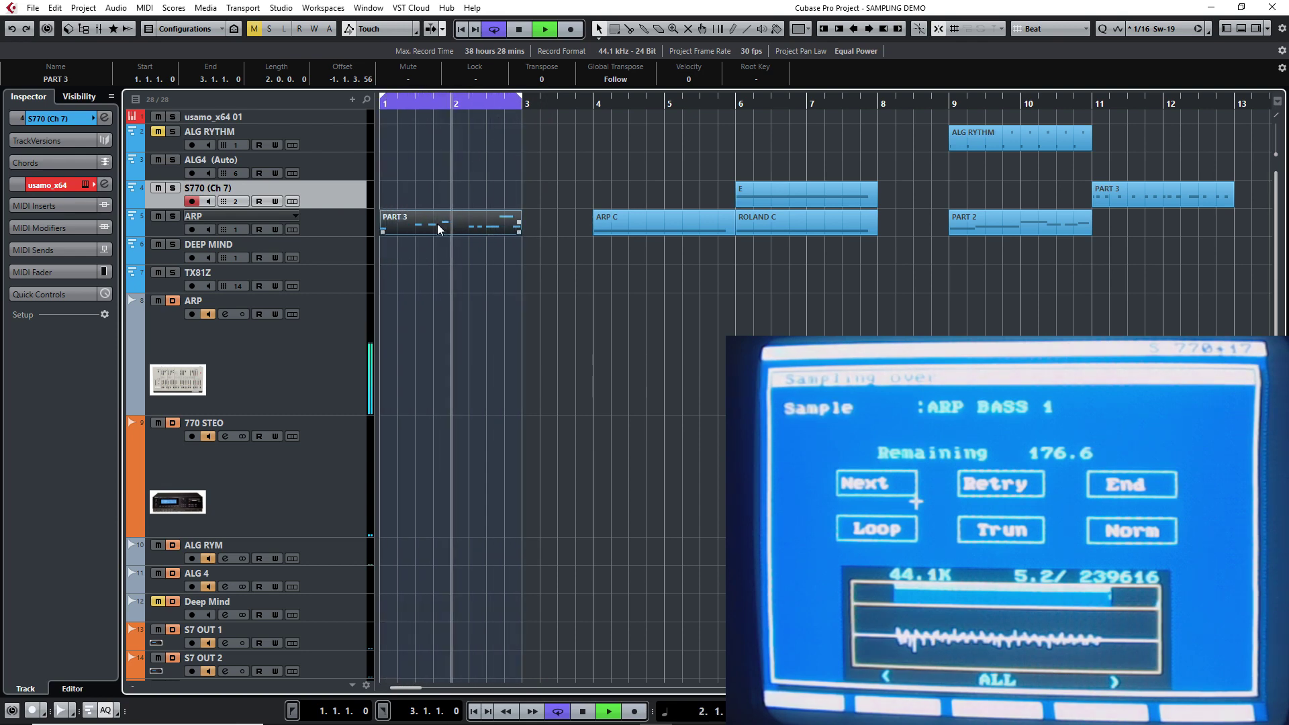
{"action": "left_click_drag", "start_coordinate": [437, 225], "coordinate": [438, 203]}
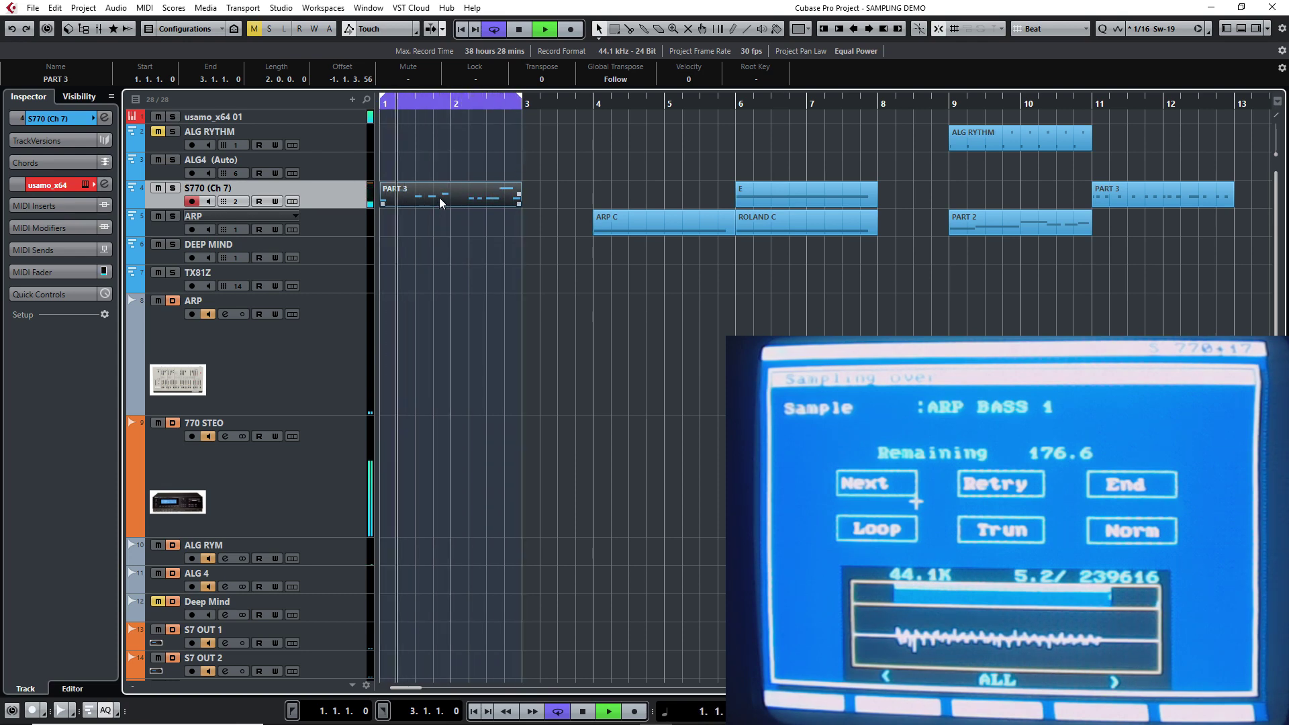
{"action": "key", "text": "space"}
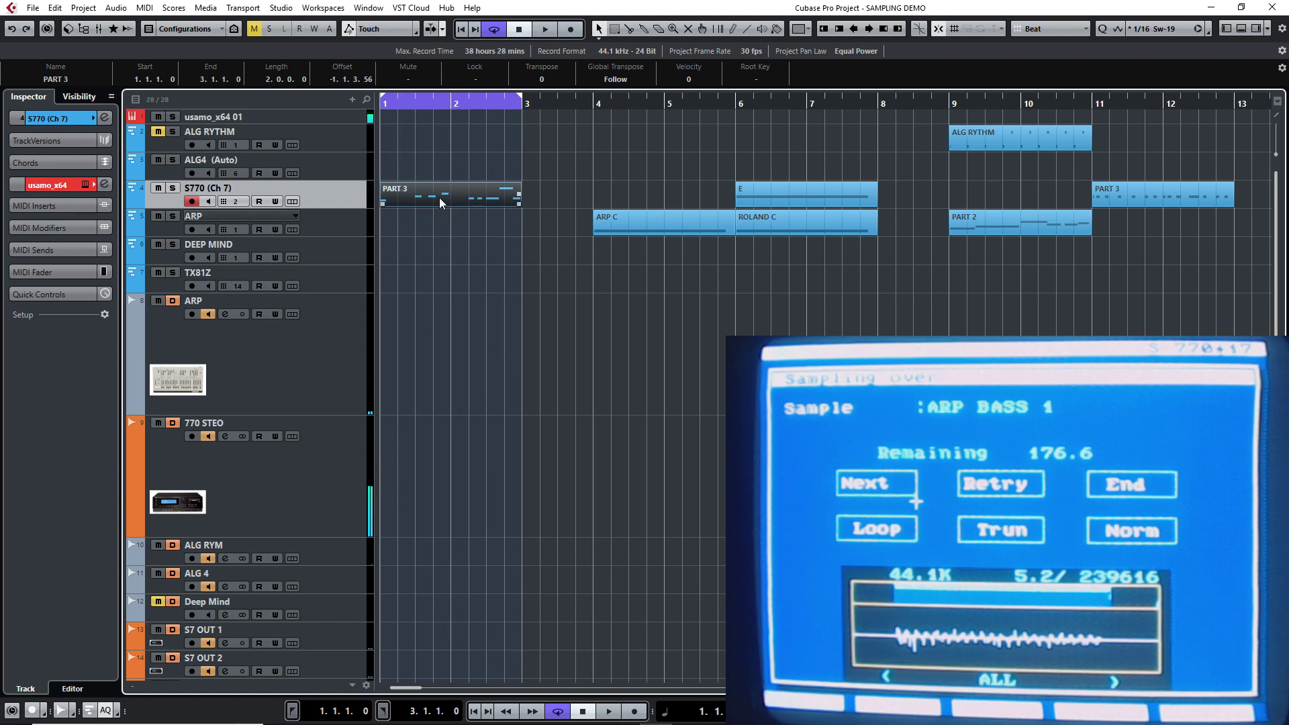
- Audition PART 3 back on the ARP track, then move it to ALG4 at bar 6
{"action": "key", "text": "space"}
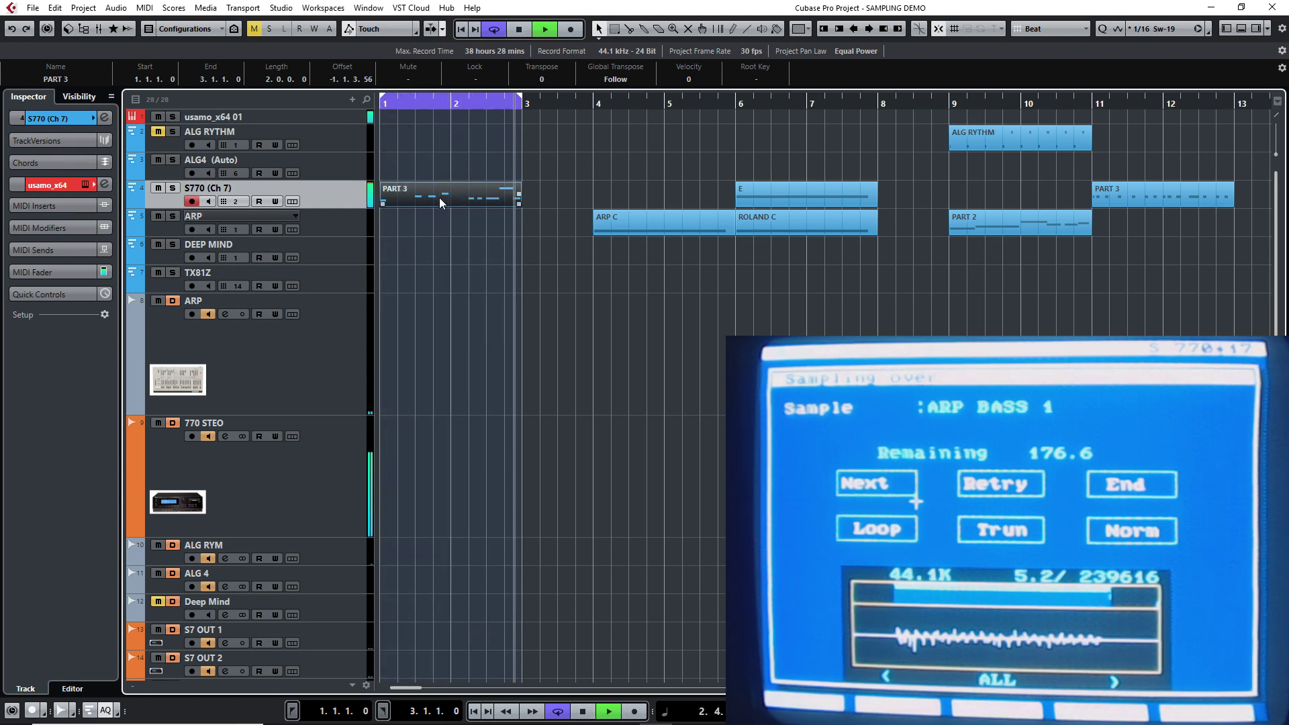
{"action": "left_click_drag", "start_coordinate": [440, 199], "coordinate": [439, 226]}
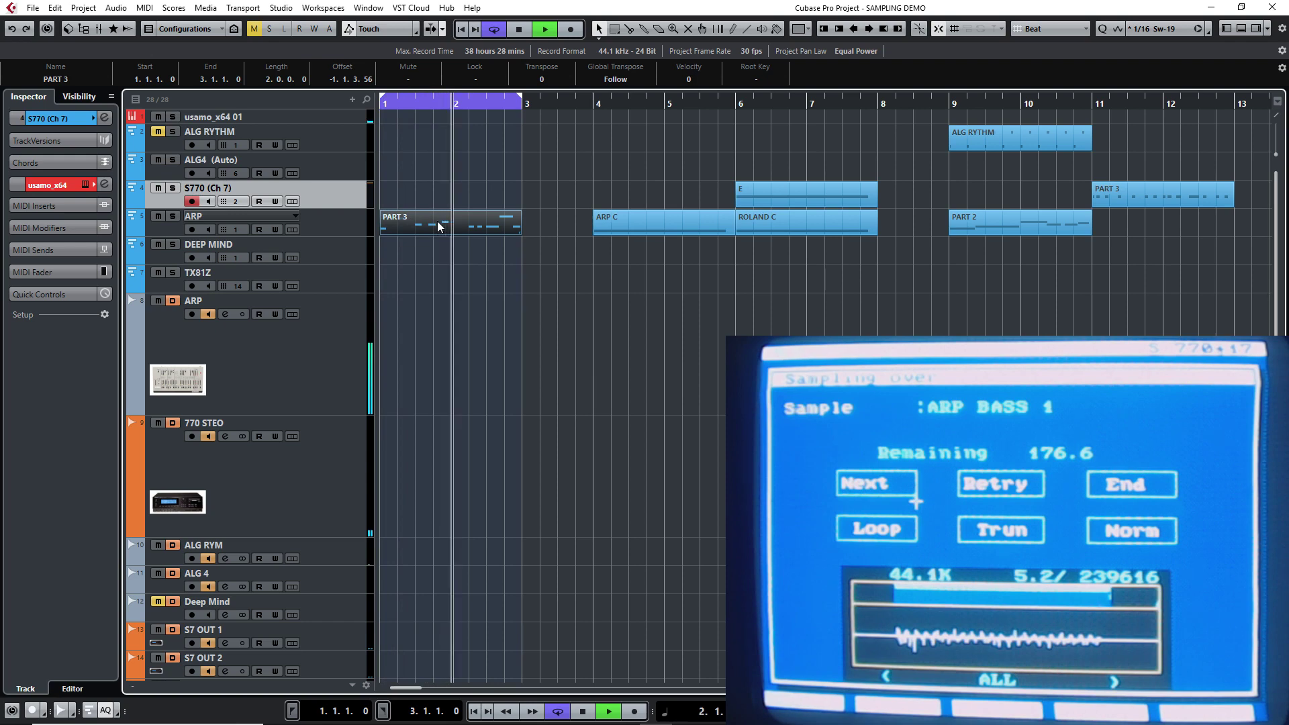
{"action": "key", "text": "space"}
{"action": "left_click_drag", "start_coordinate": [437, 222], "coordinate": [798, 162]}
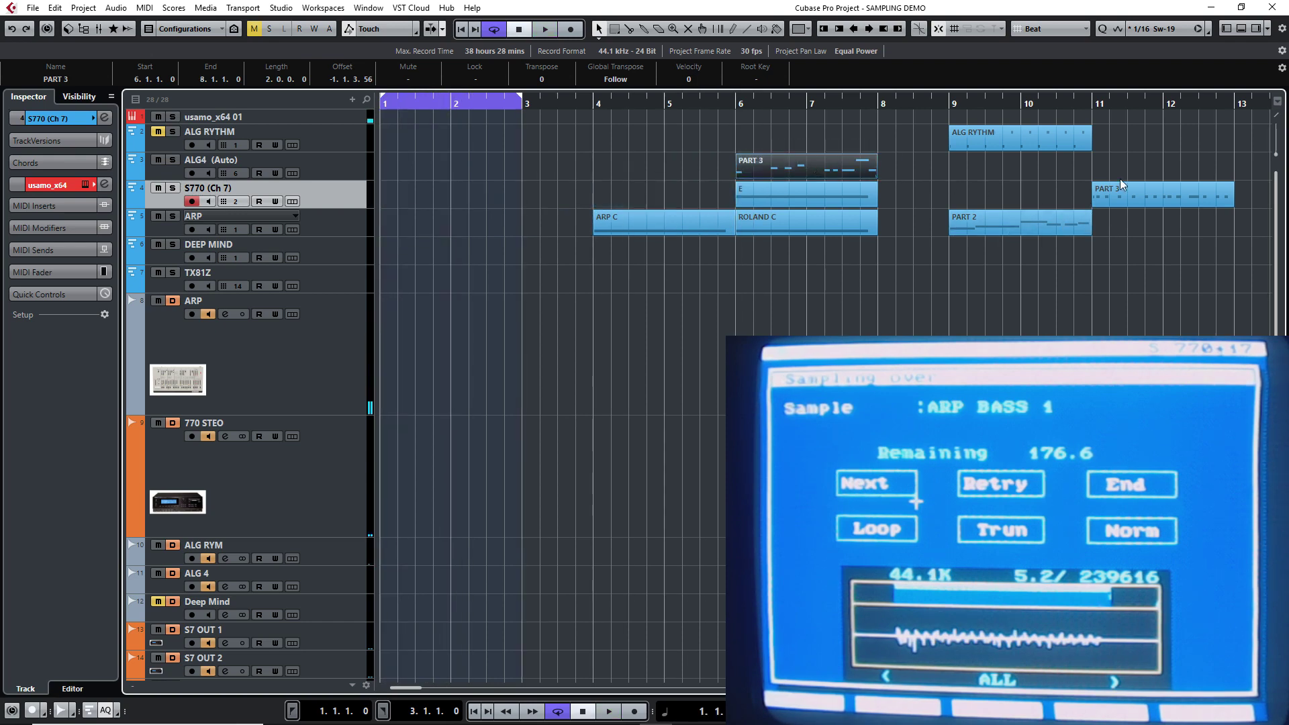
- Move PART 2 from bar 9 to bar 1, loop it, and shift it onto S770 (Ch 7)
{"action": "left_click_drag", "start_coordinate": [1036, 219], "coordinate": [468, 213]}
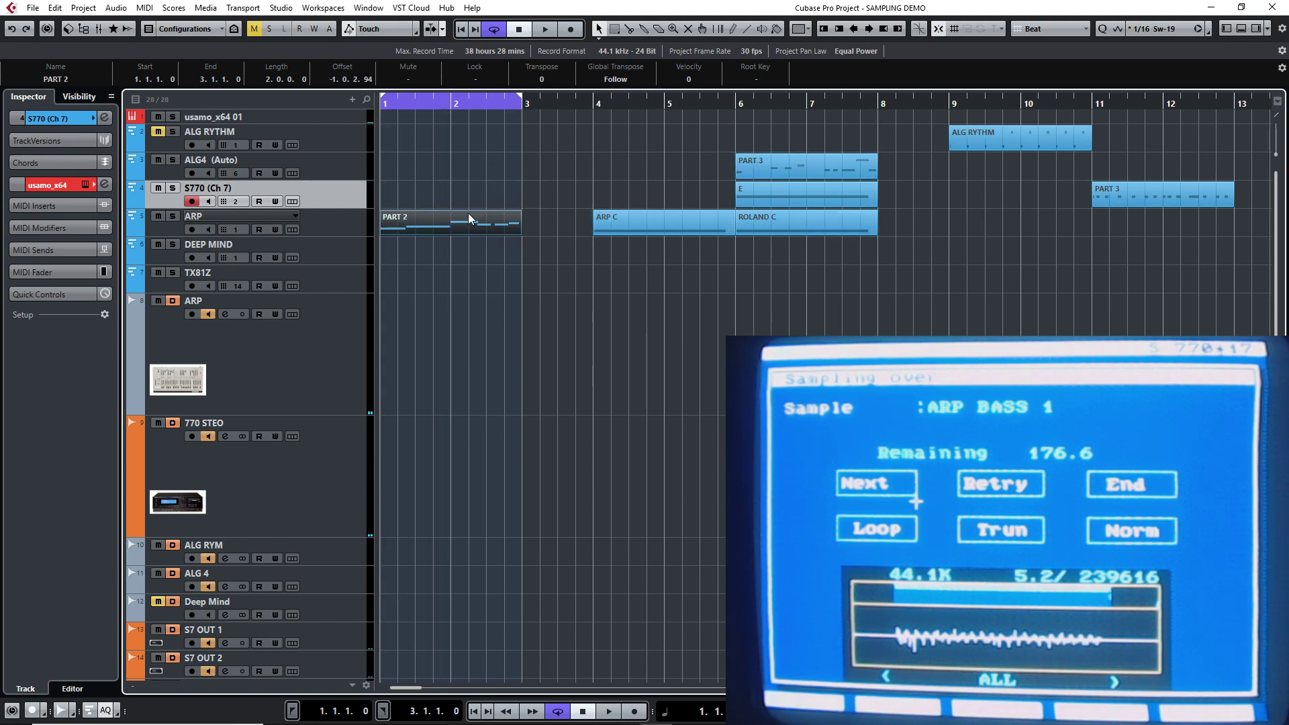
{"action": "key", "text": "space"}
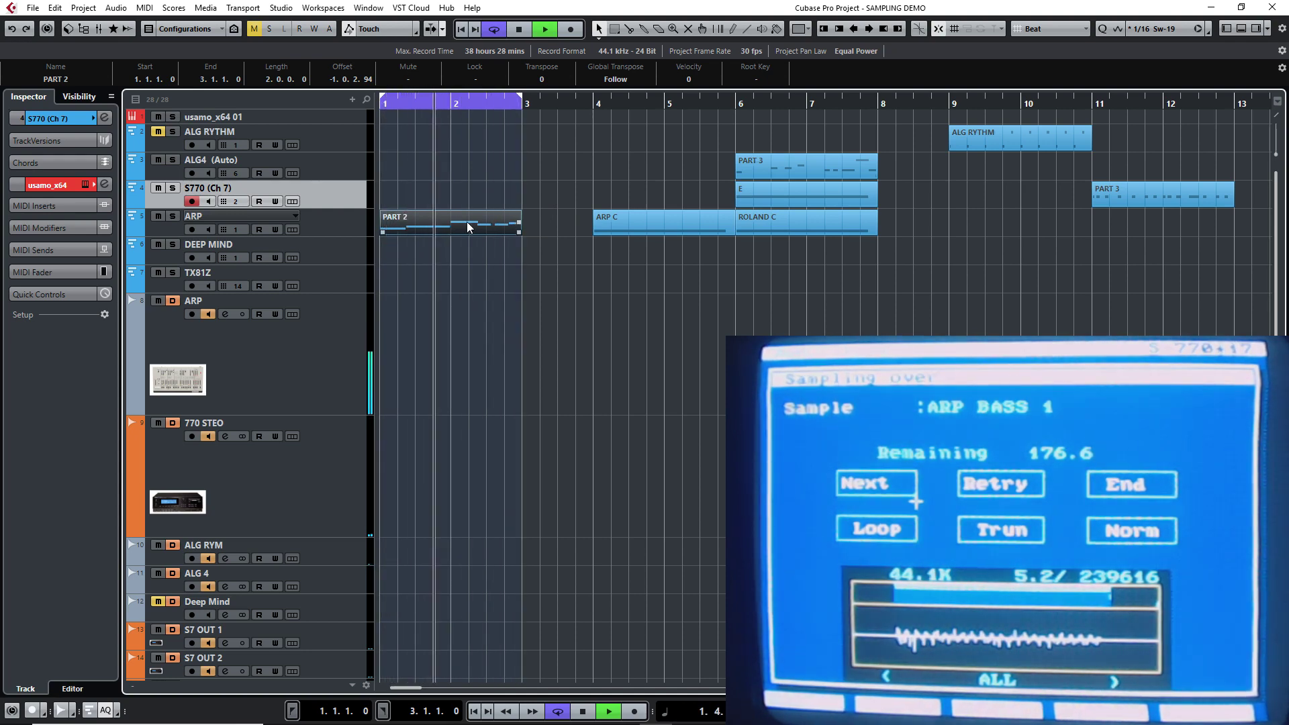
{"action": "left_click_drag", "start_coordinate": [466, 221], "coordinate": [466, 203]}
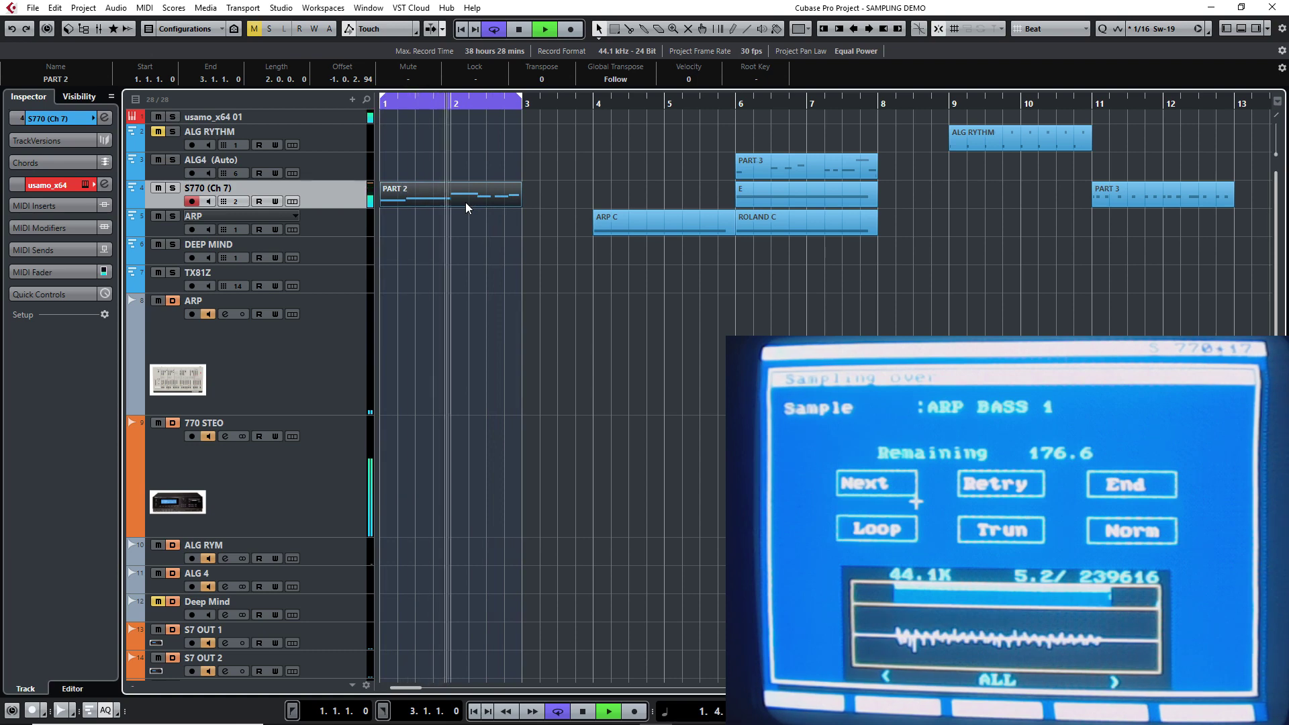
{"action": "key", "text": "space"}
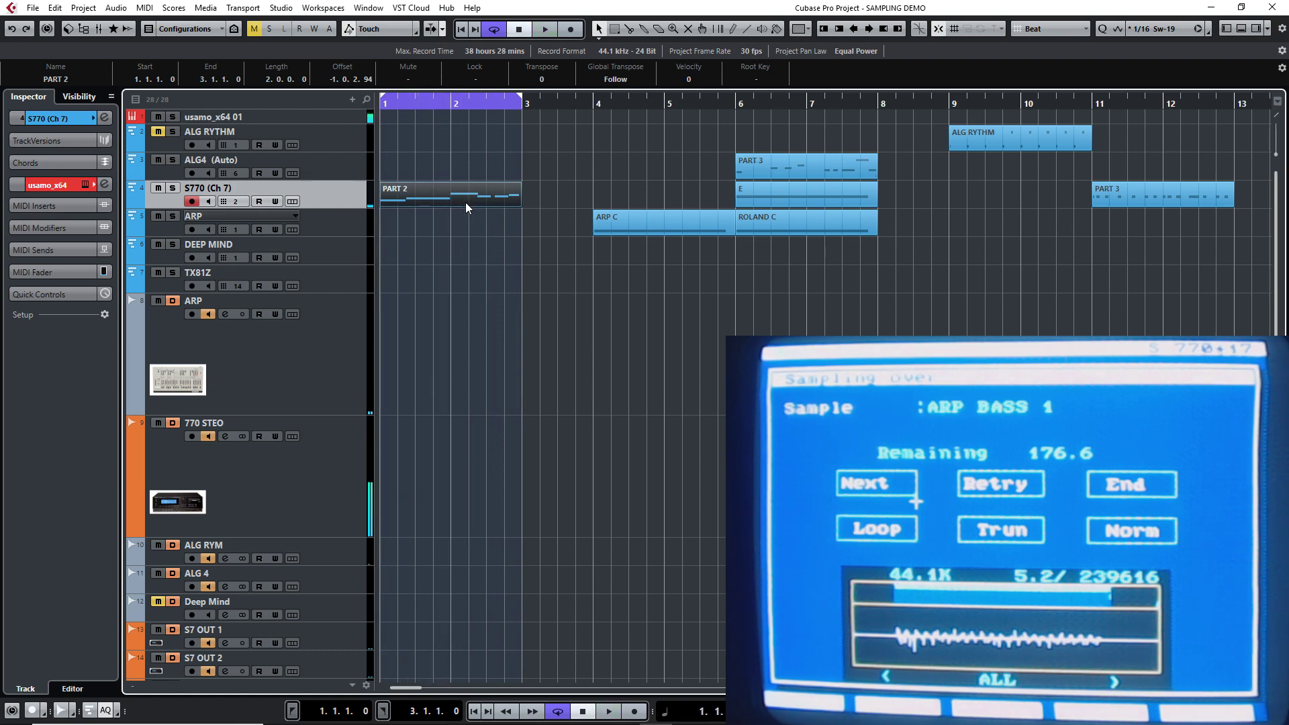
{"action": "key", "text": "space"}
{"action": "key", "text": "space"}
{"action": "key", "text": "space"}
{"action": "left_click", "coordinate": [466, 195]}
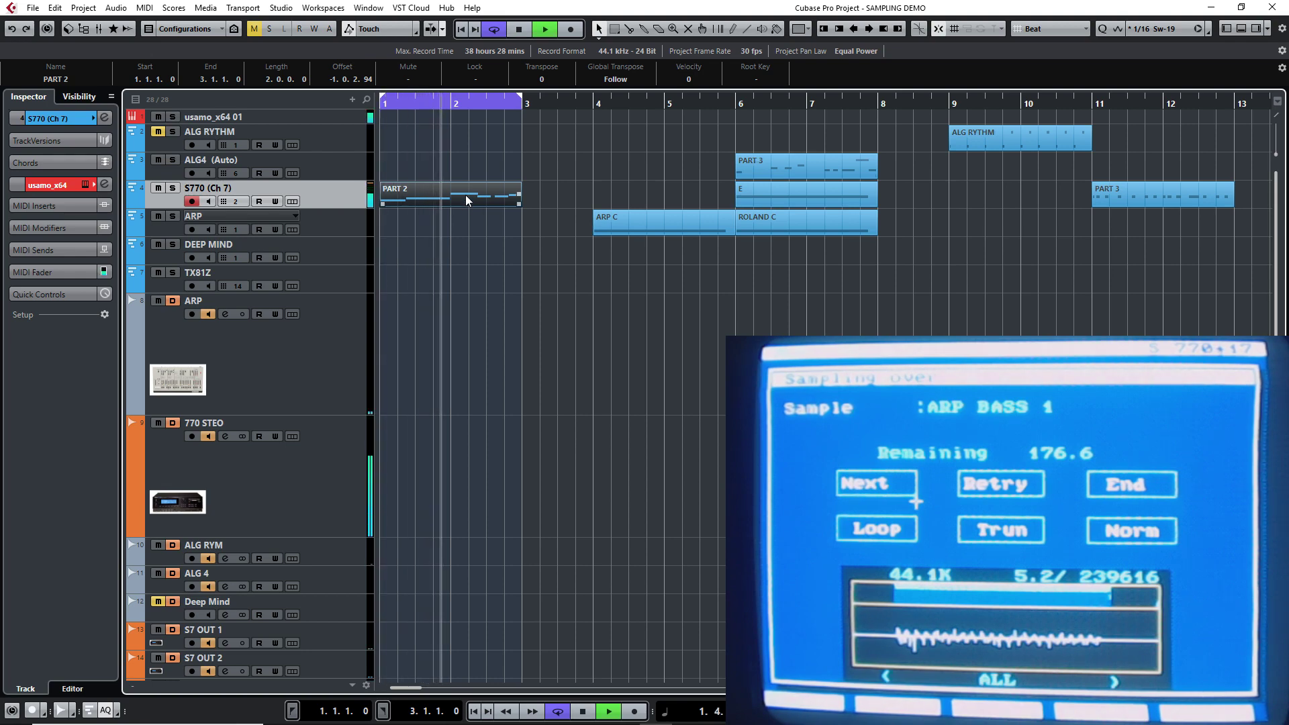
{"action": "key", "text": "space"}
- Audition PART 2 on the ARP track, then move it later on the S770 track
{"action": "left_click_drag", "start_coordinate": [465, 194], "coordinate": [467, 224]}
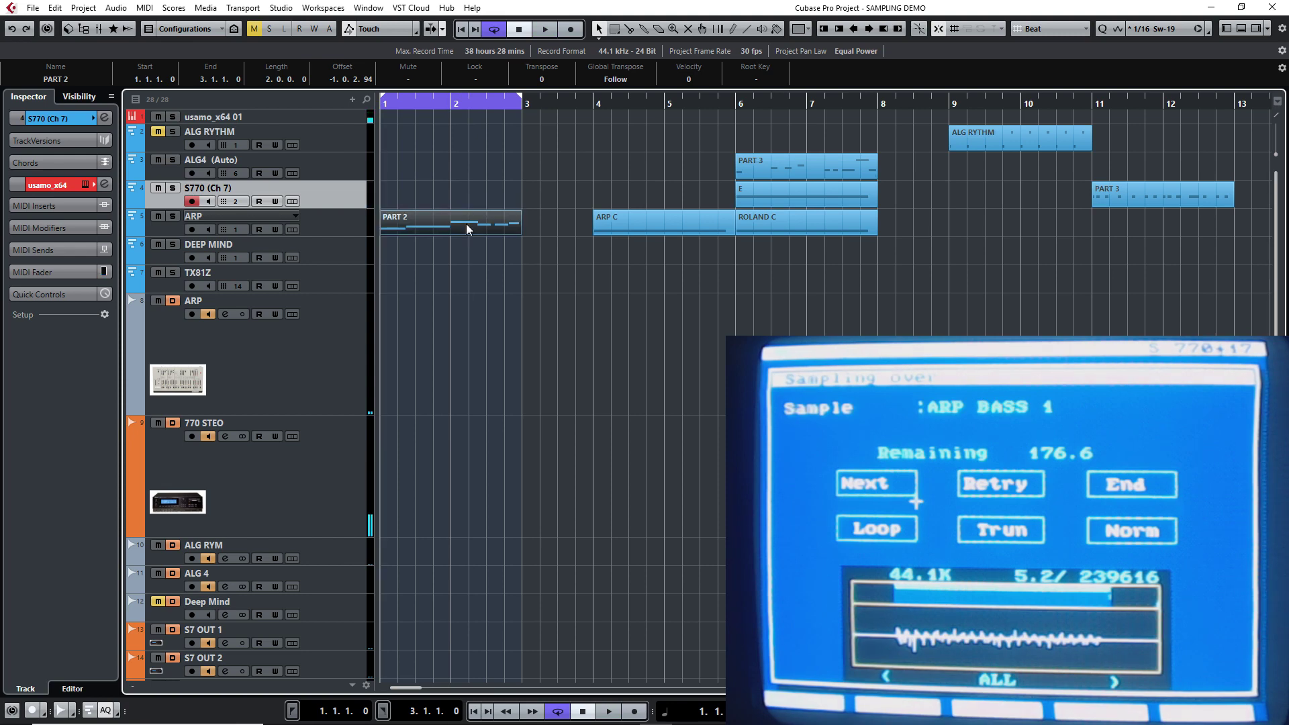
{"action": "key", "text": "space"}
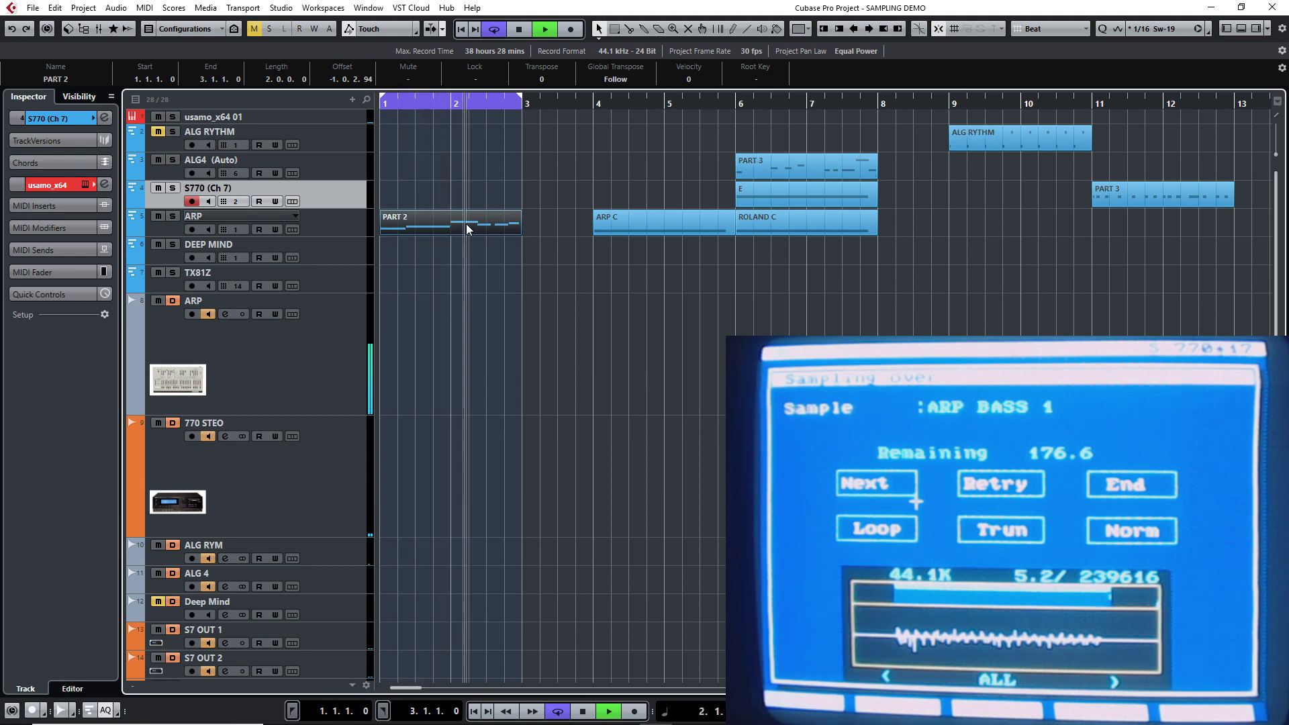
{"action": "left_click_drag", "start_coordinate": [467, 224], "coordinate": [1008, 187]}
{"action": "key", "text": "space"}
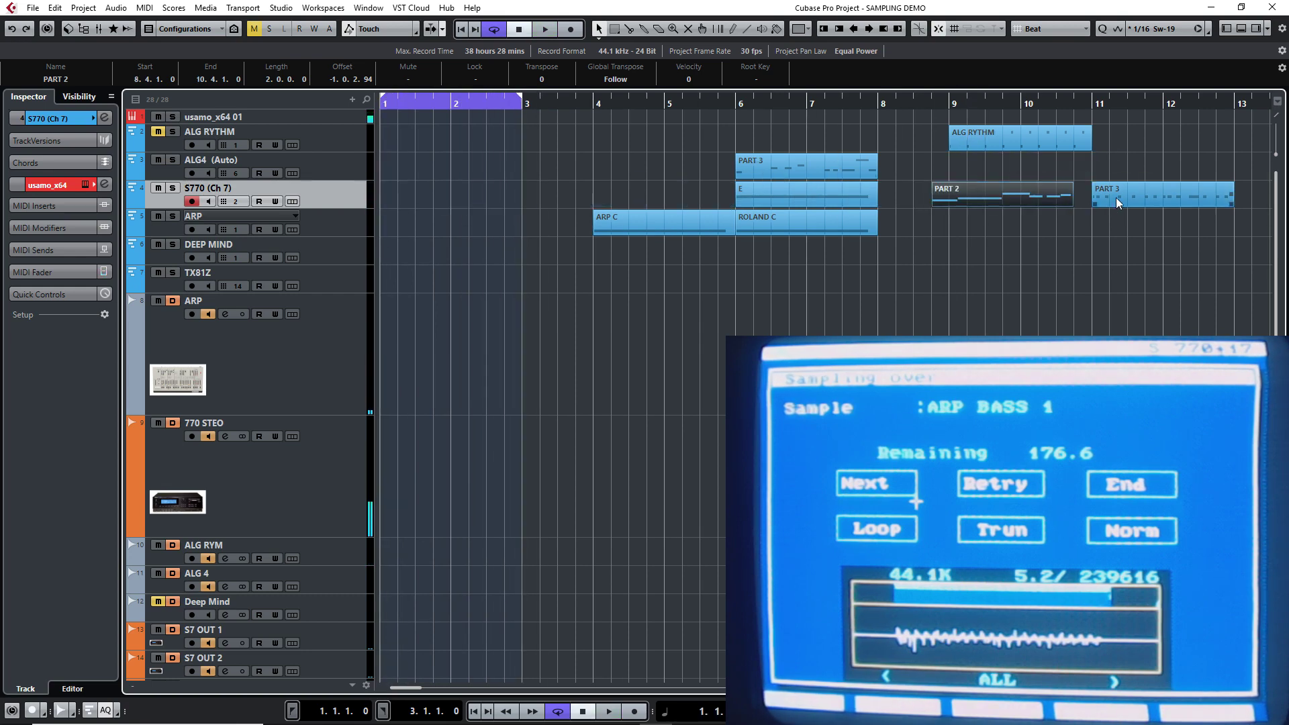
- Place PART 3 at bar 1 on the S770 (Ch 7) track, audition it, and show the MixConsole
{"action": "left_click_drag", "start_coordinate": [1117, 198], "coordinate": [409, 221]}
{"action": "key", "text": "space"}
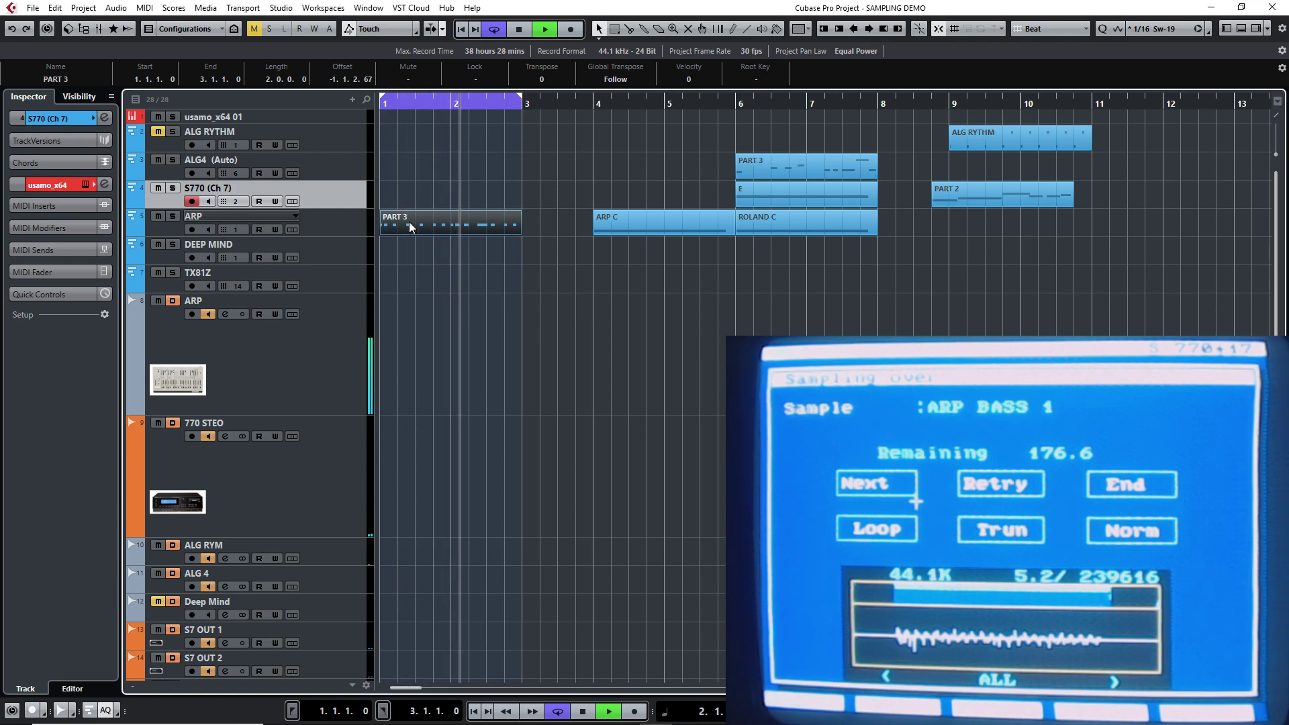
{"action": "left_click_drag", "start_coordinate": [409, 222], "coordinate": [409, 209]}
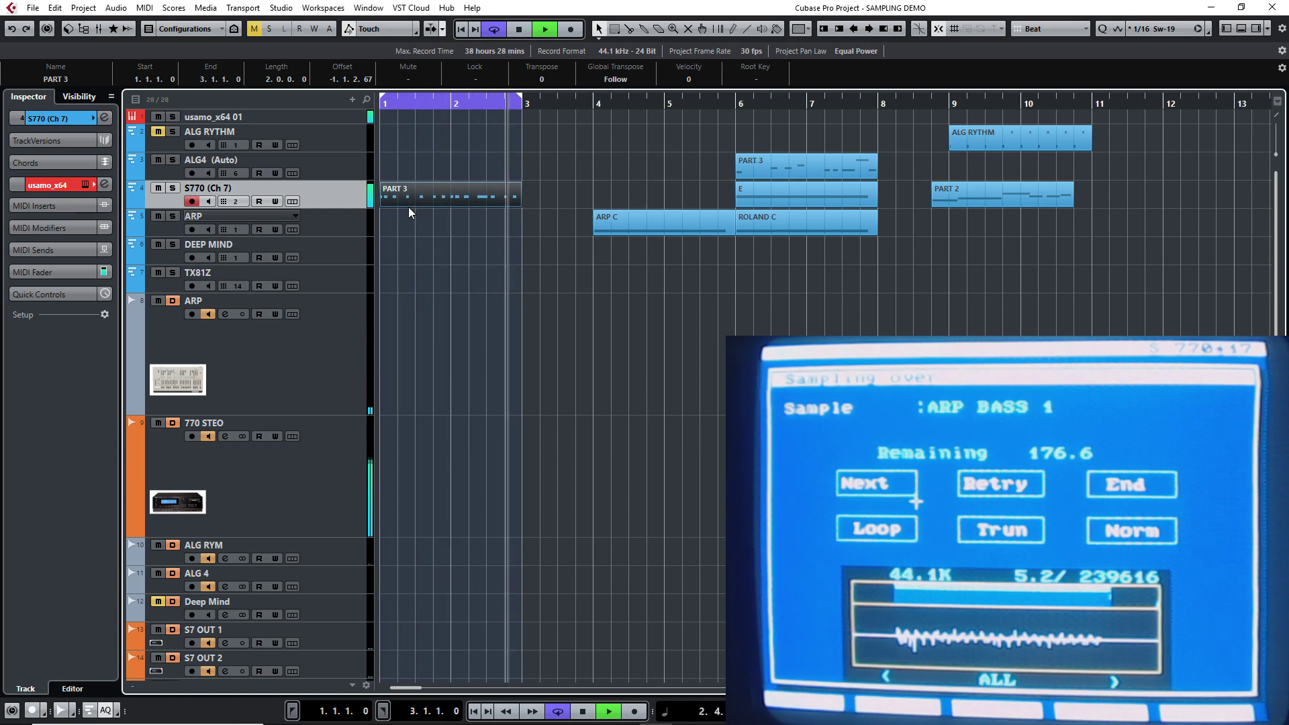
{"action": "key", "text": "space"}
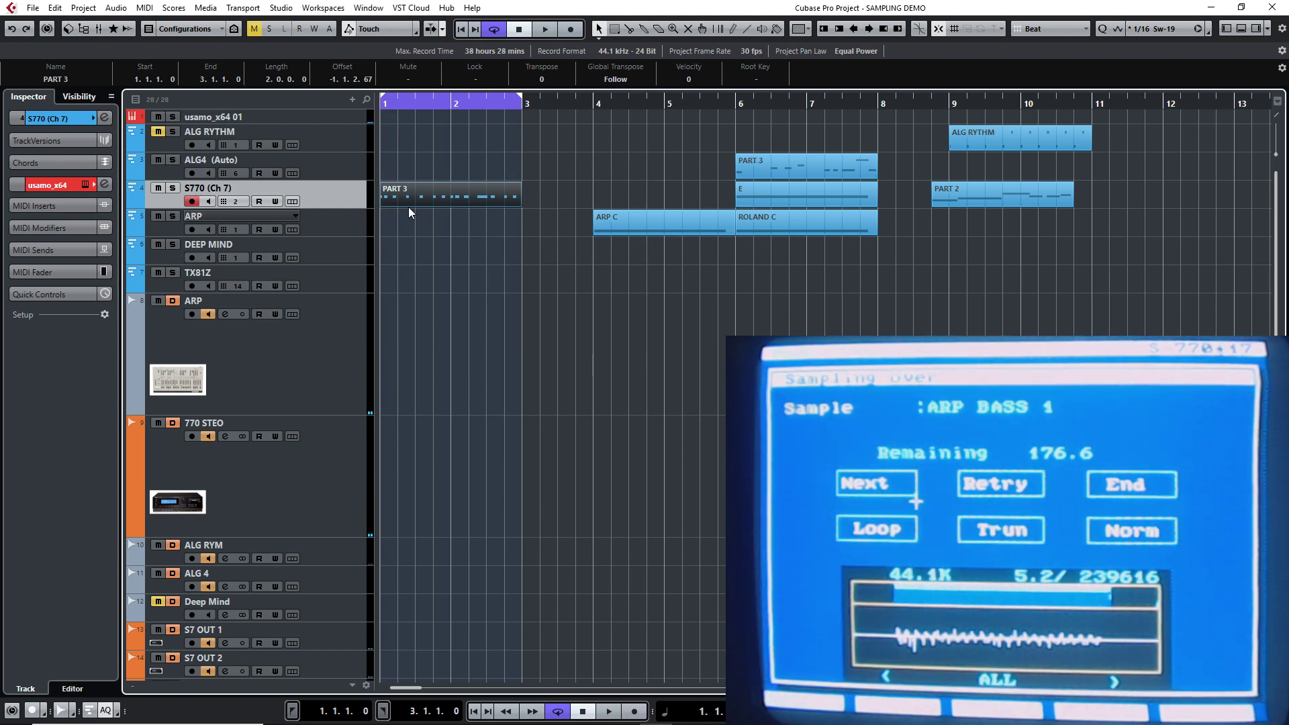
{"action": "key", "text": "space"}
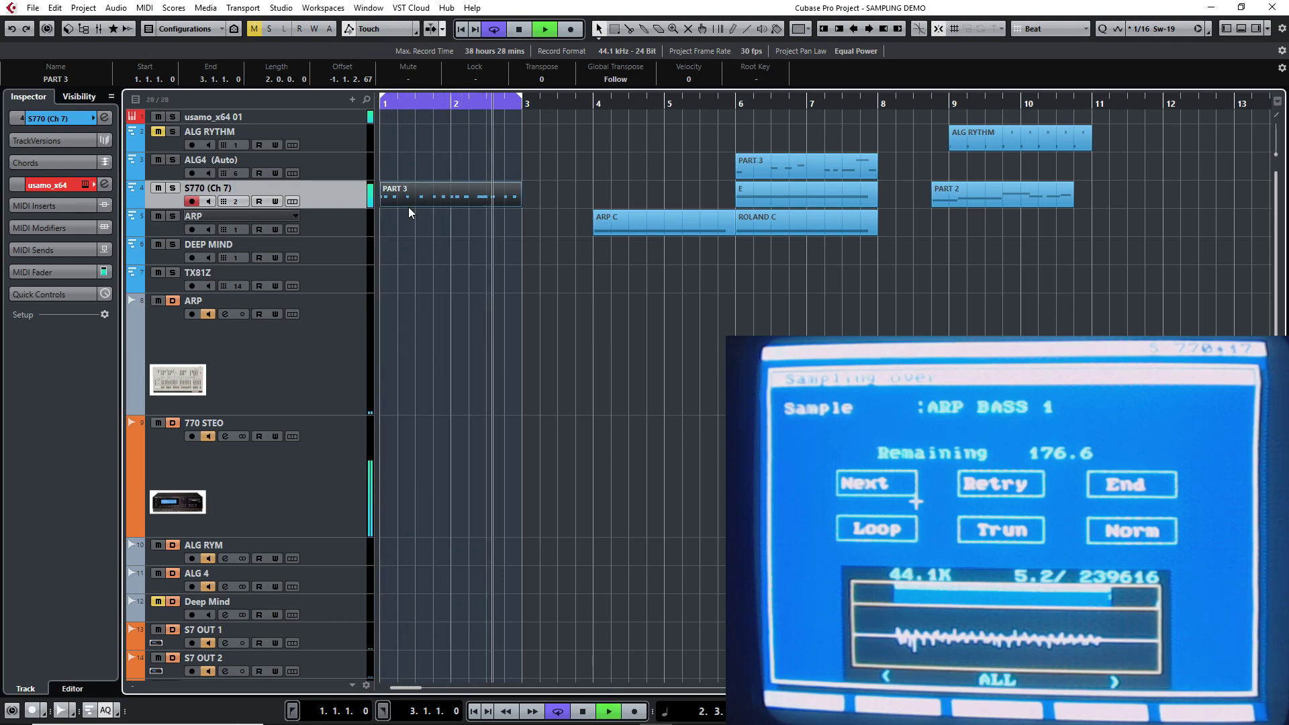
{"action": "key", "text": "F3"}
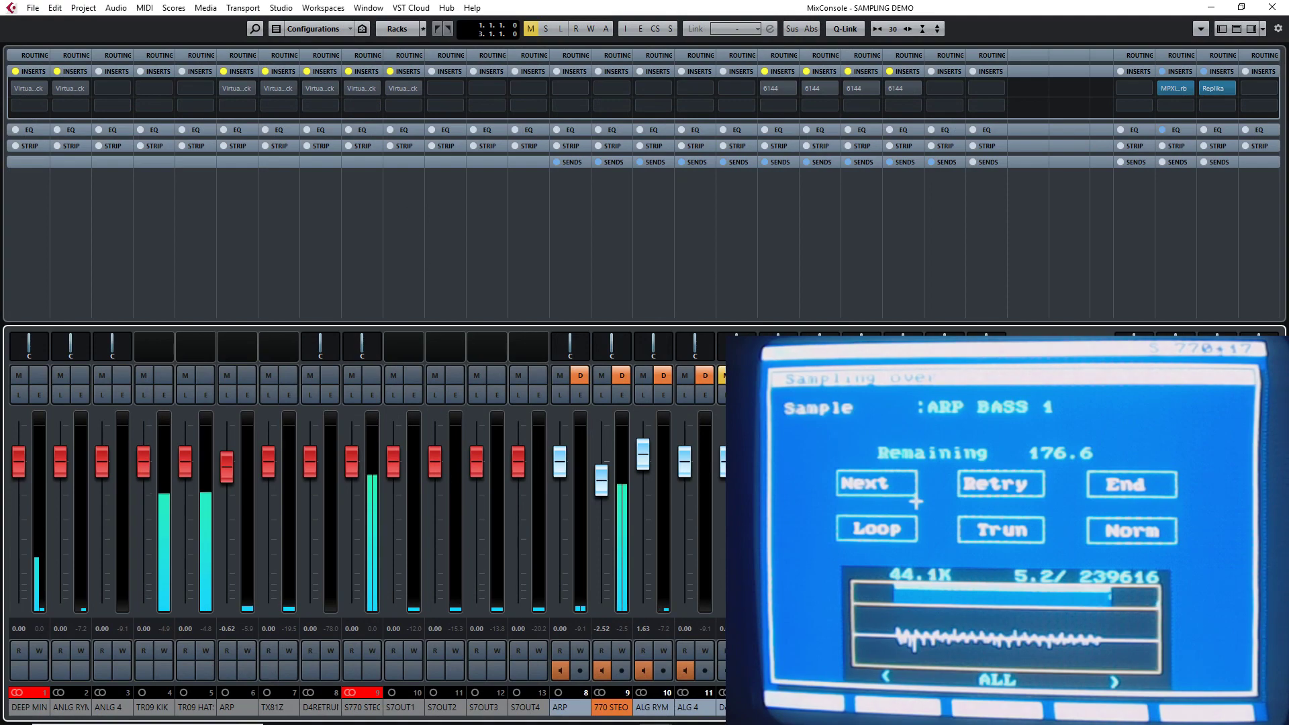
- Close the MixConsole, select PART 3, and restart playback of the bars 1–3 loop
{"action": "key", "text": "F3"}
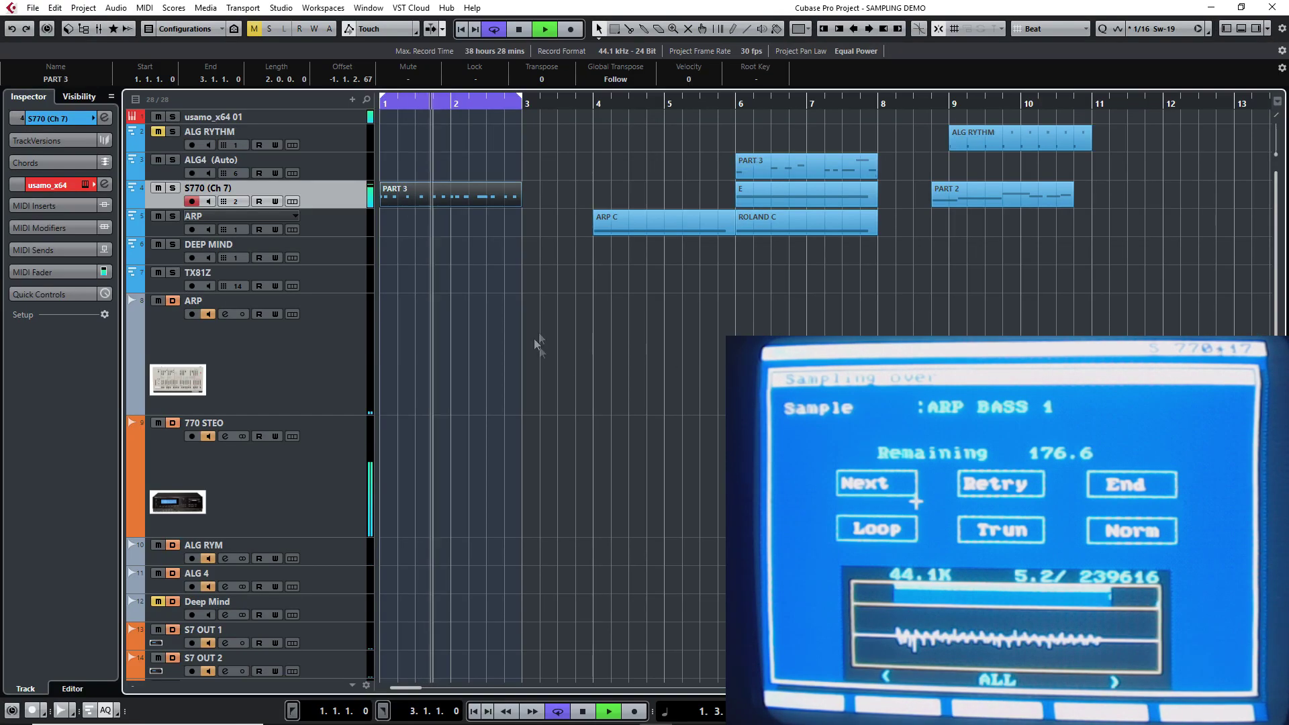
{"action": "key", "text": "space"}
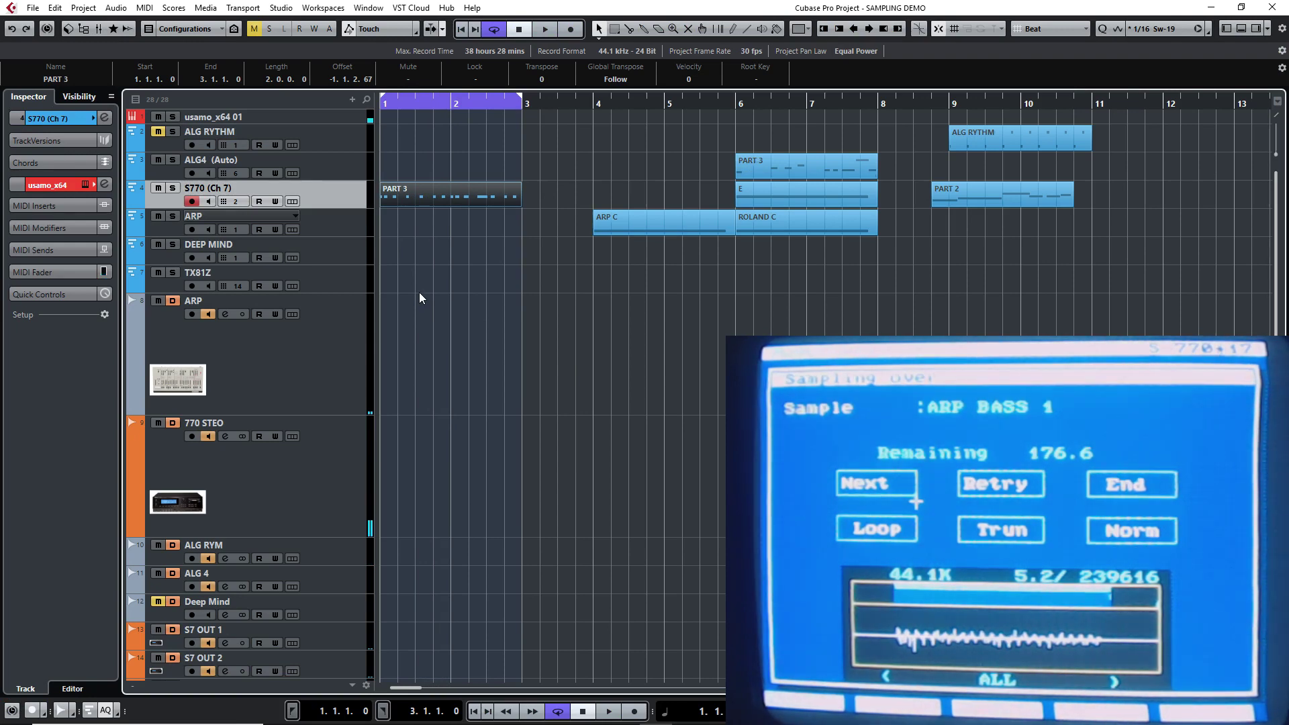
{"action": "left_click", "coordinate": [404, 200]}
{"action": "key", "text": "space"}
{"action": "key", "text": "space"}
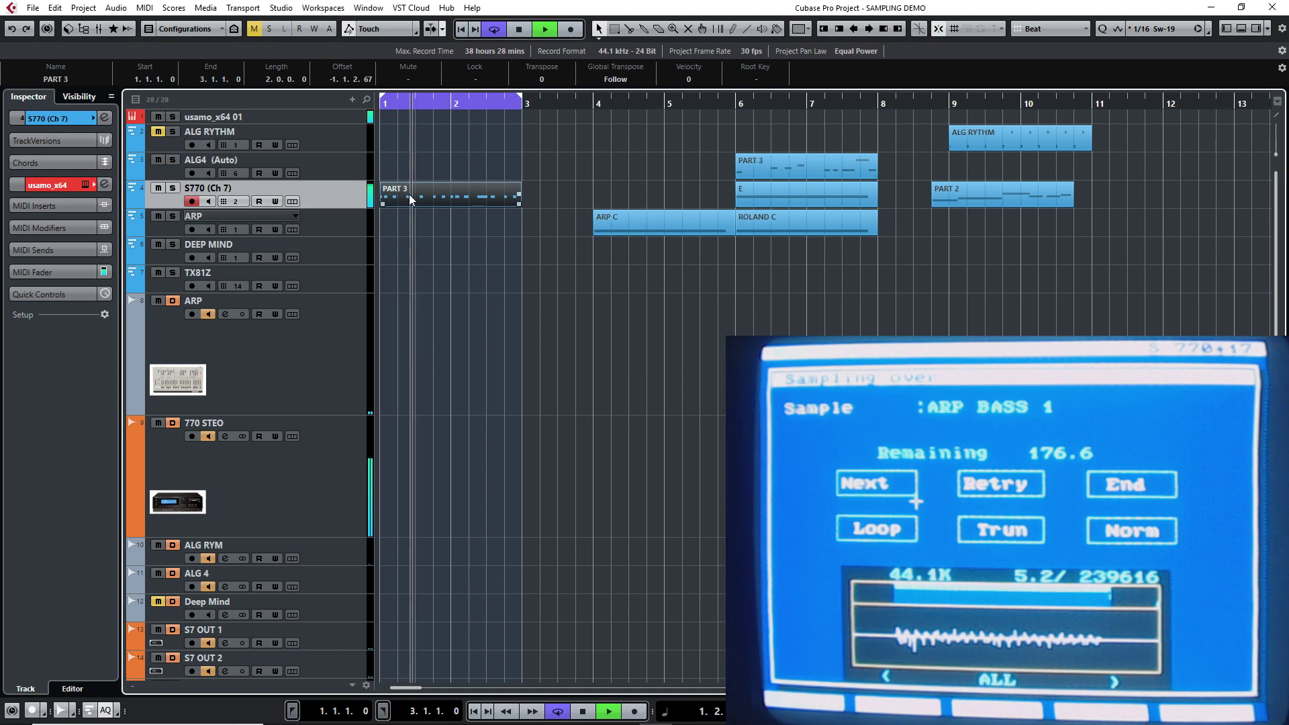
- Move PART 3 to bar 11 on the S770 track and PART 2 to bar 1 on the ARP track
{"action": "left_click_drag", "start_coordinate": [409, 197], "coordinate": [411, 215]}
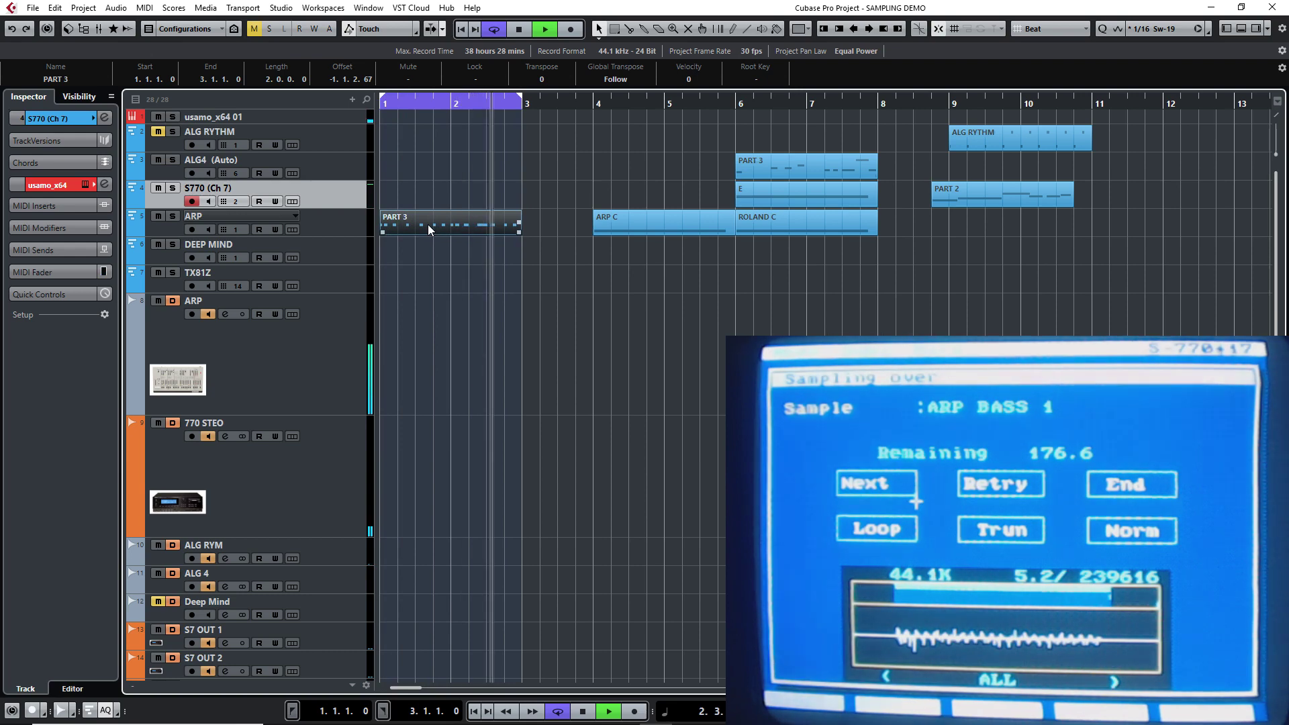
{"action": "left_click_drag", "start_coordinate": [428, 224], "coordinate": [425, 198]}
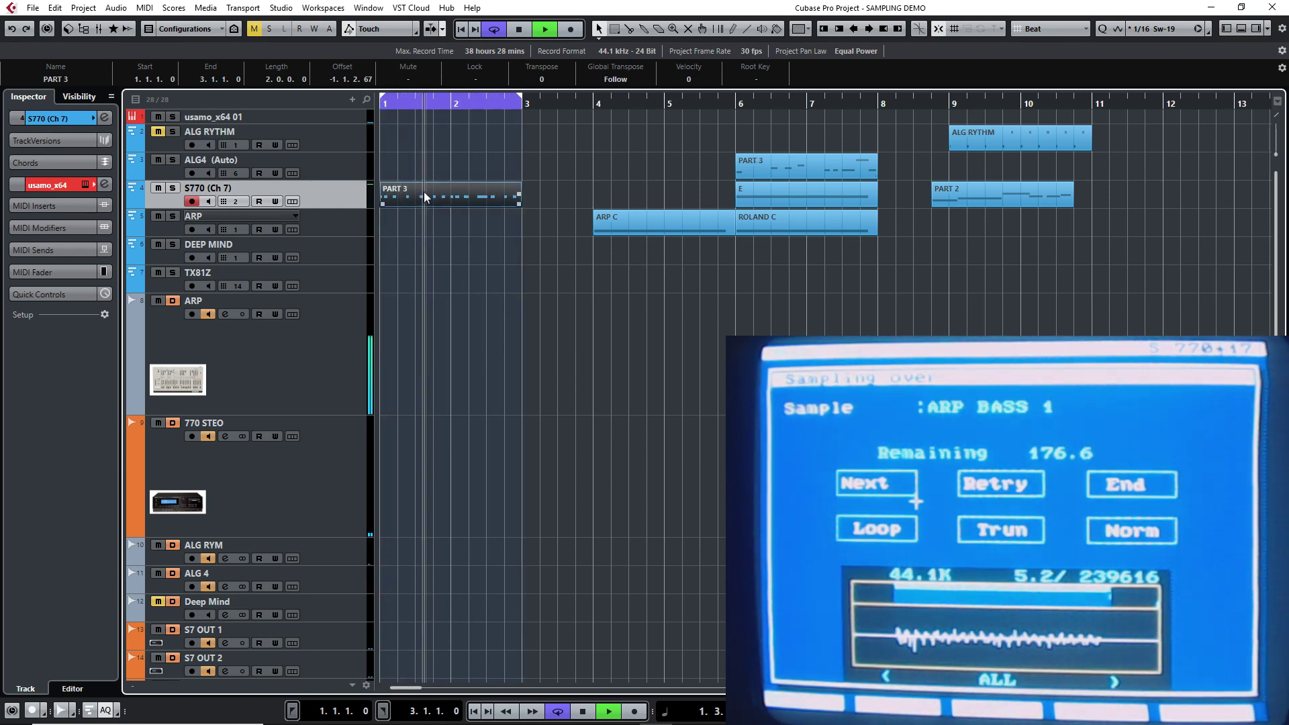
{"action": "key", "text": "space"}
{"action": "left_click_drag", "start_coordinate": [424, 192], "coordinate": [566, 207]}
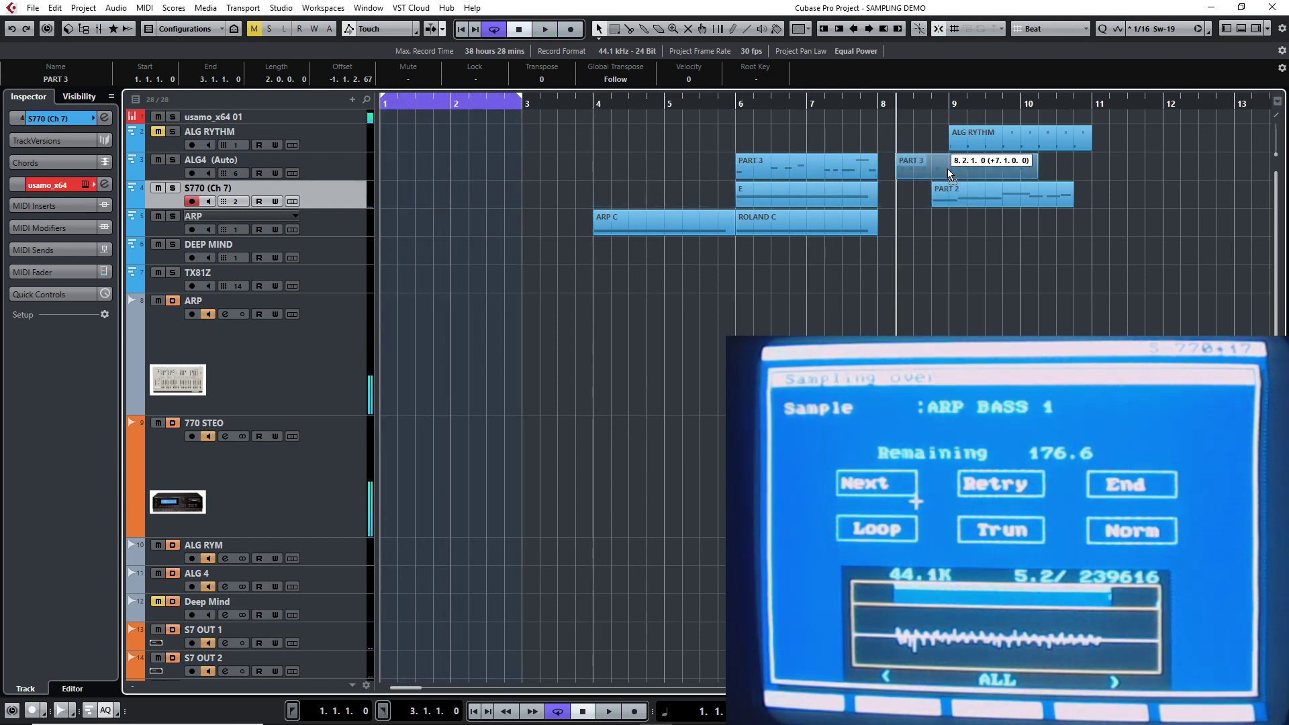
{"action": "left_click_drag", "start_coordinate": [947, 168], "coordinate": [1144, 197]}
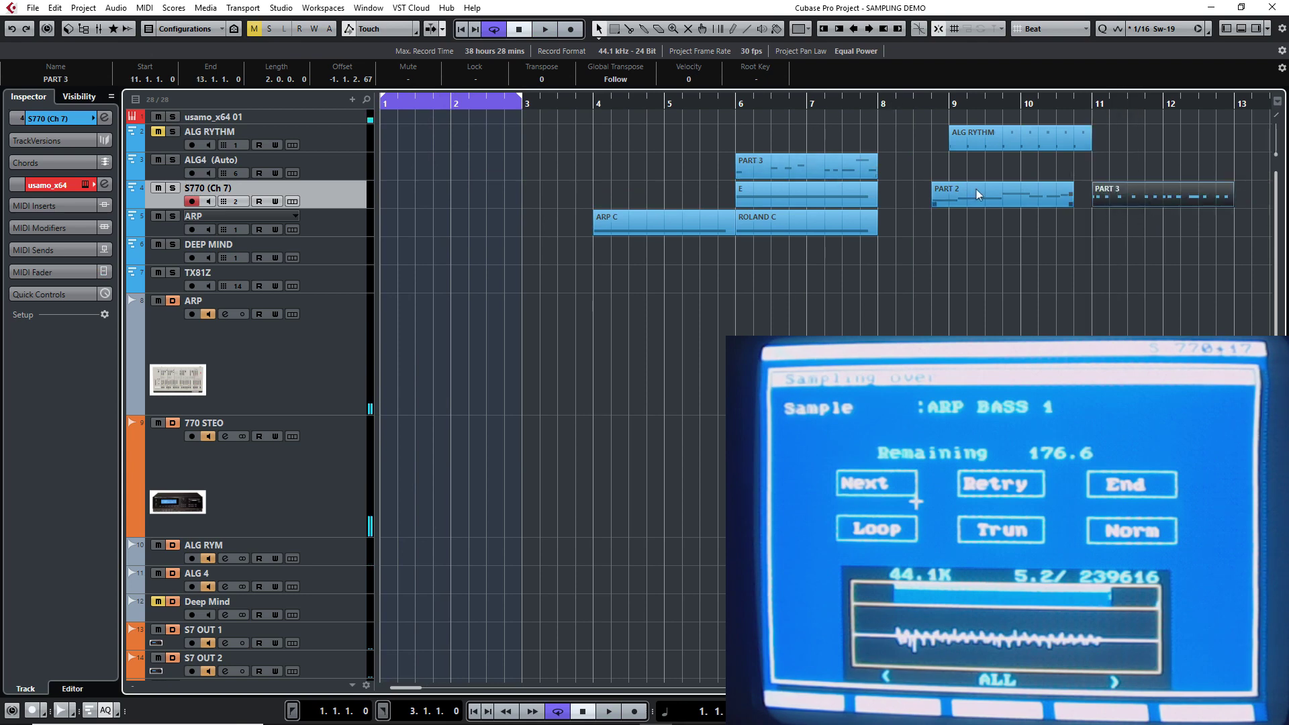
{"action": "left_click_drag", "start_coordinate": [976, 189], "coordinate": [444, 201]}
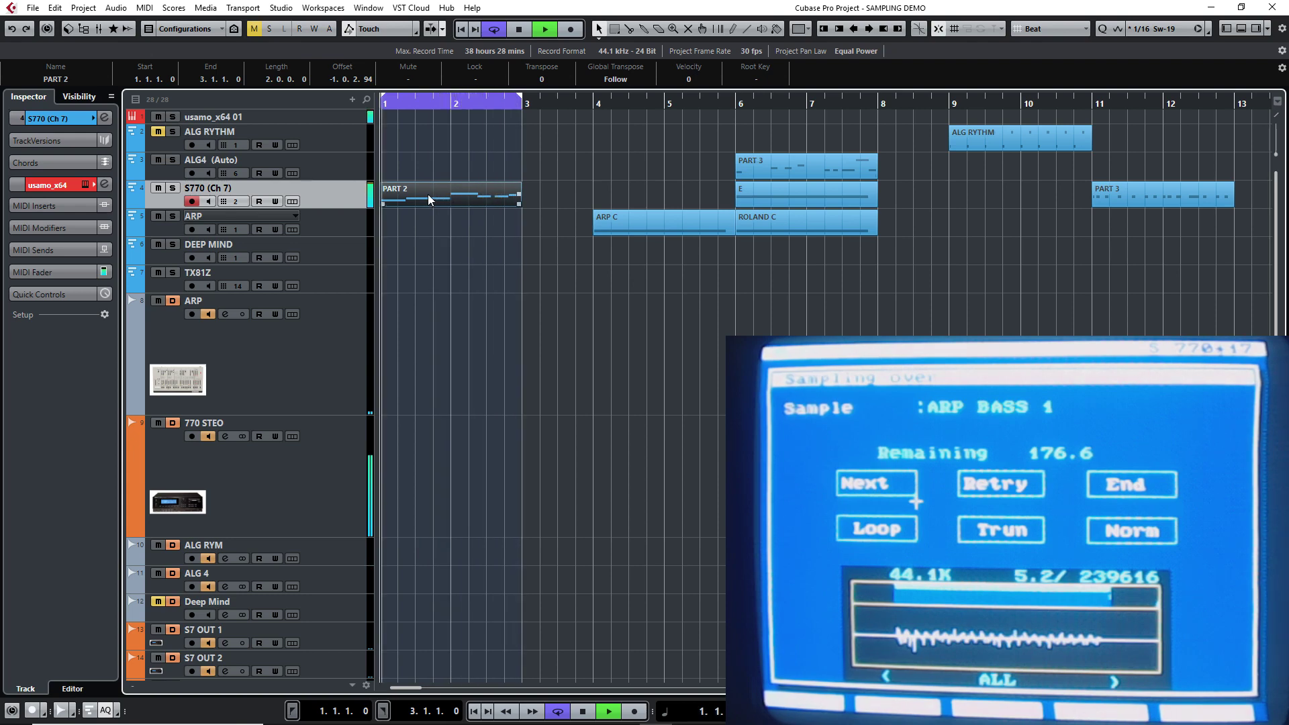
{"action": "left_click_drag", "start_coordinate": [428, 199], "coordinate": [426, 221]}
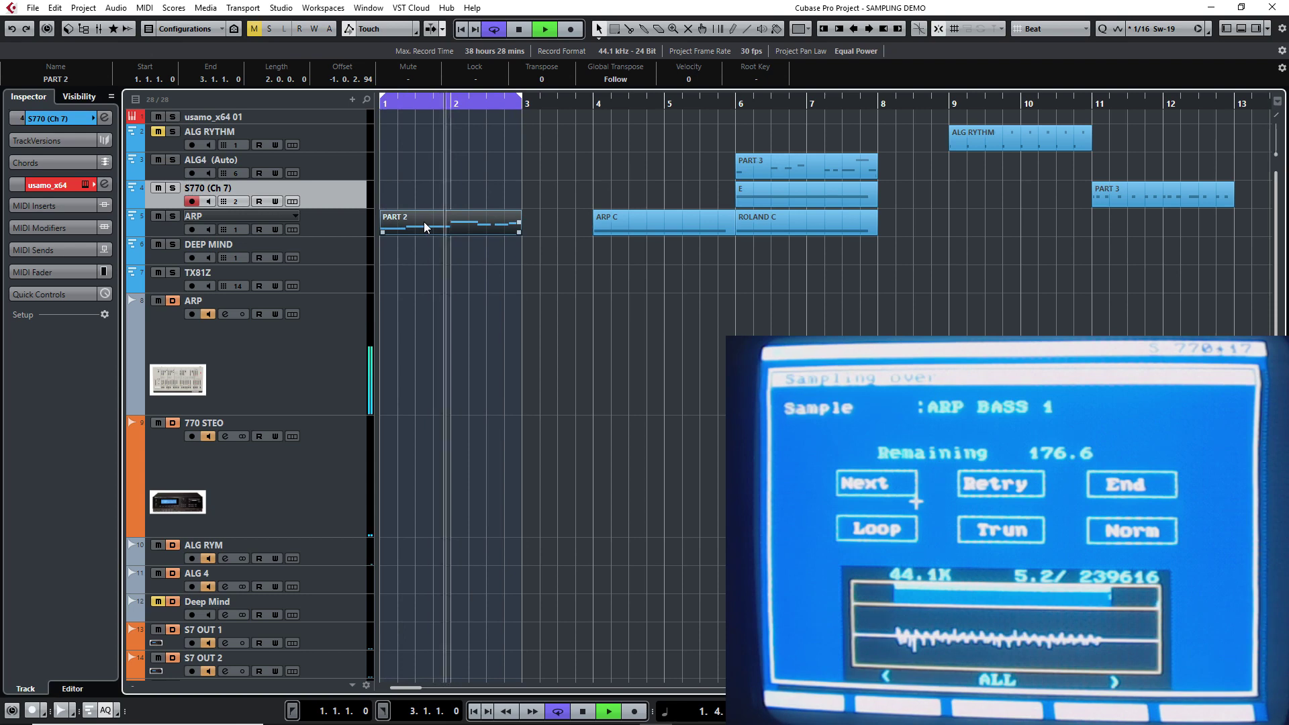
{"action": "left_click_drag", "start_coordinate": [424, 222], "coordinate": [426, 201]}
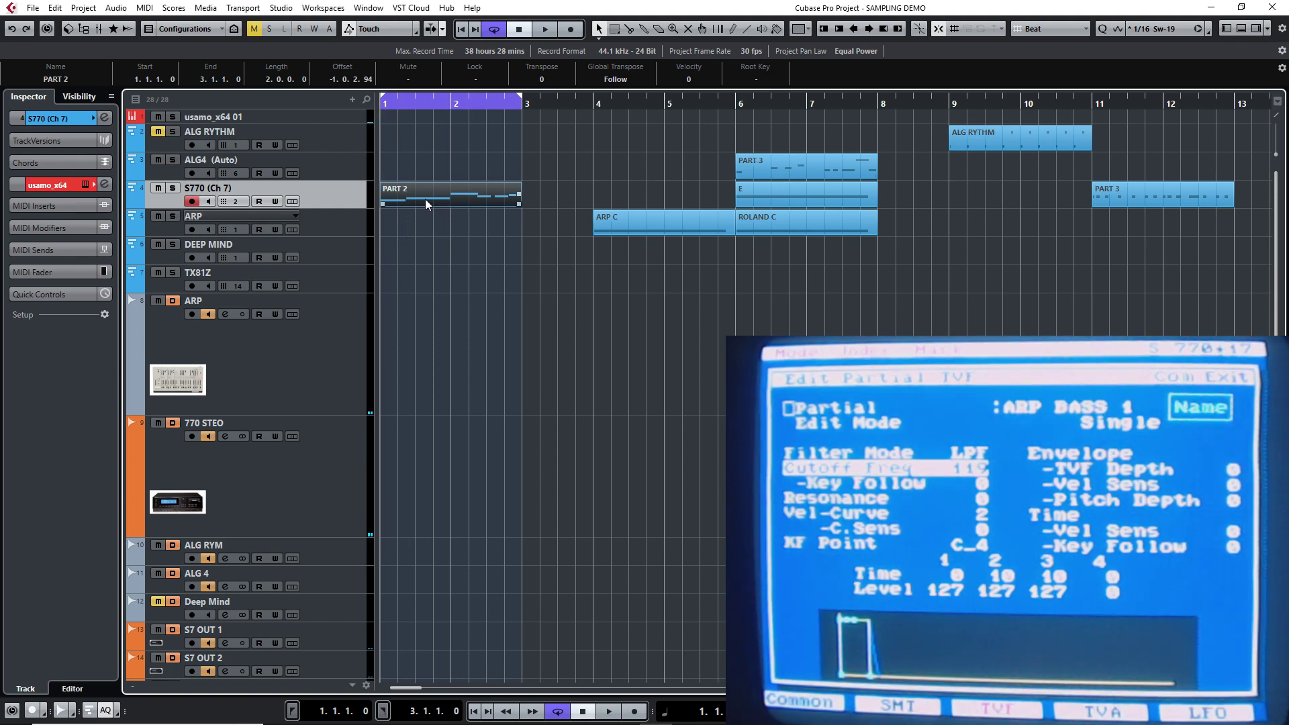
{"action": "key", "text": "space"}
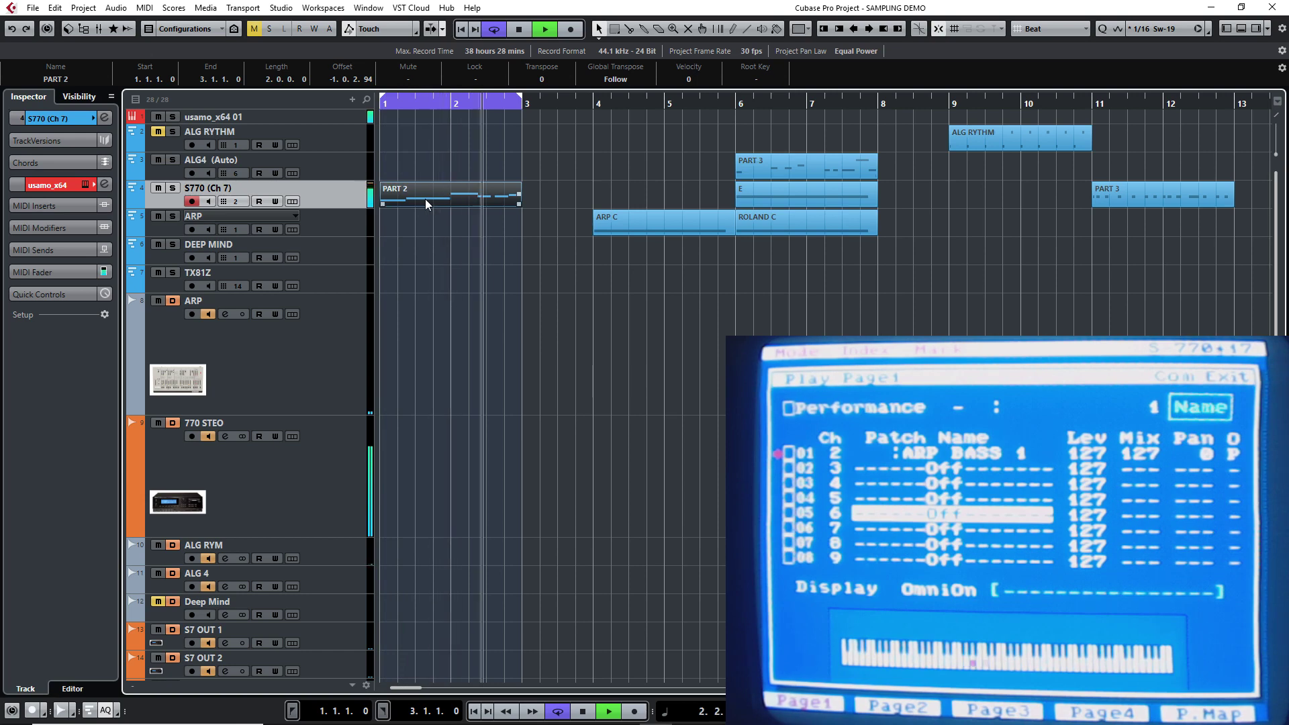
{"action": "left_click_drag", "start_coordinate": [426, 205], "coordinate": [421, 224]}
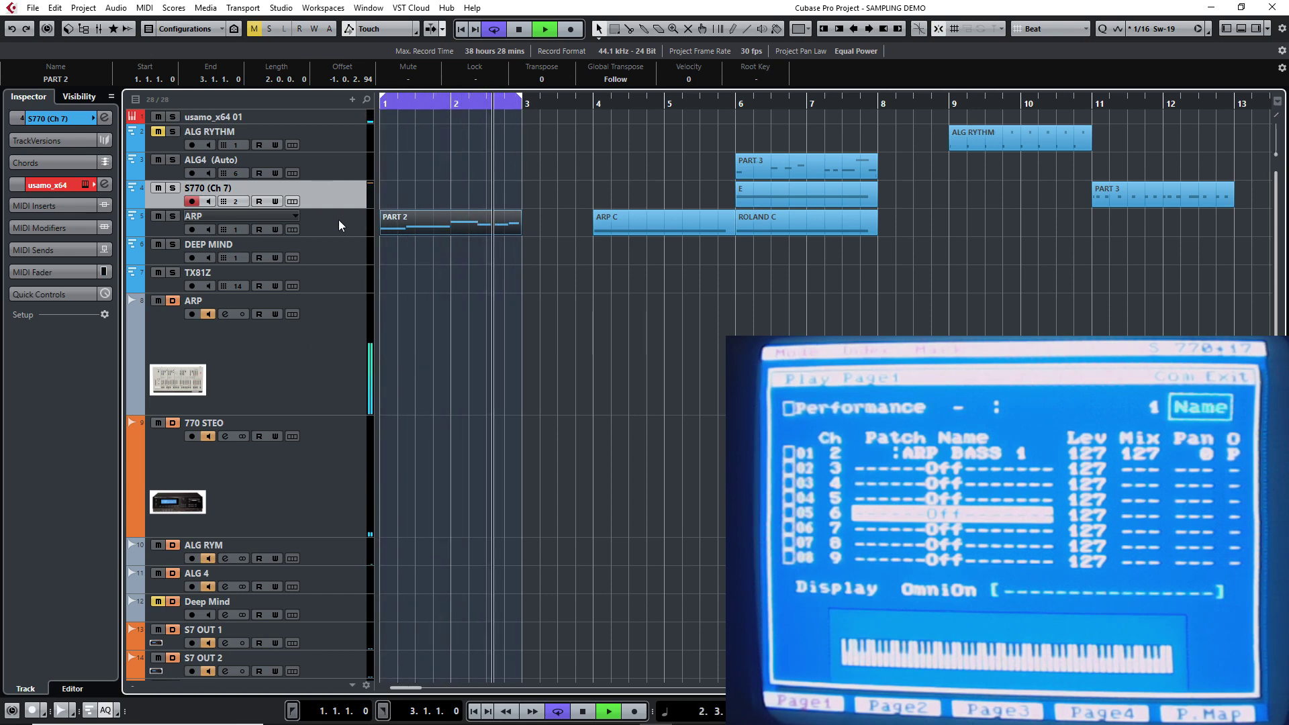
- Raise the ARP track volume, move PART 2 onto S770, arm S770, and stop playback
{"action": "left_click", "coordinate": [308, 351]}
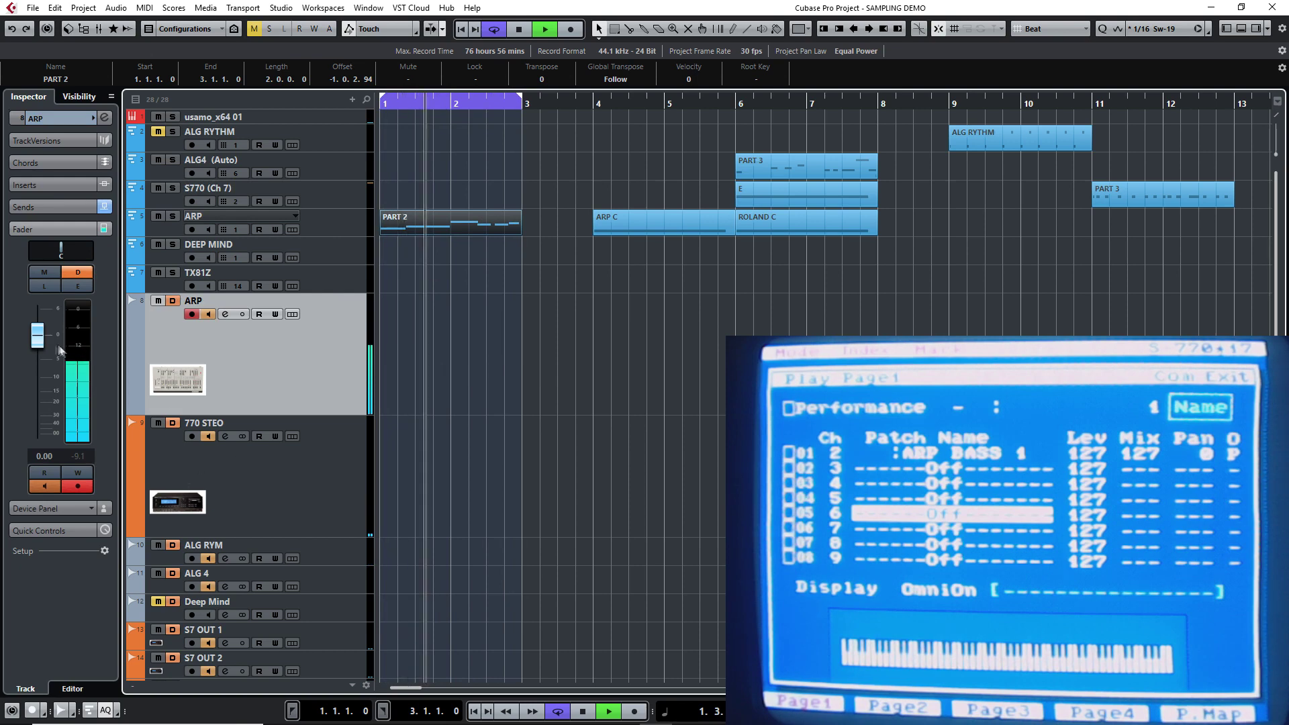
{"action": "left_click_drag", "start_coordinate": [31, 344], "coordinate": [31, 330]}
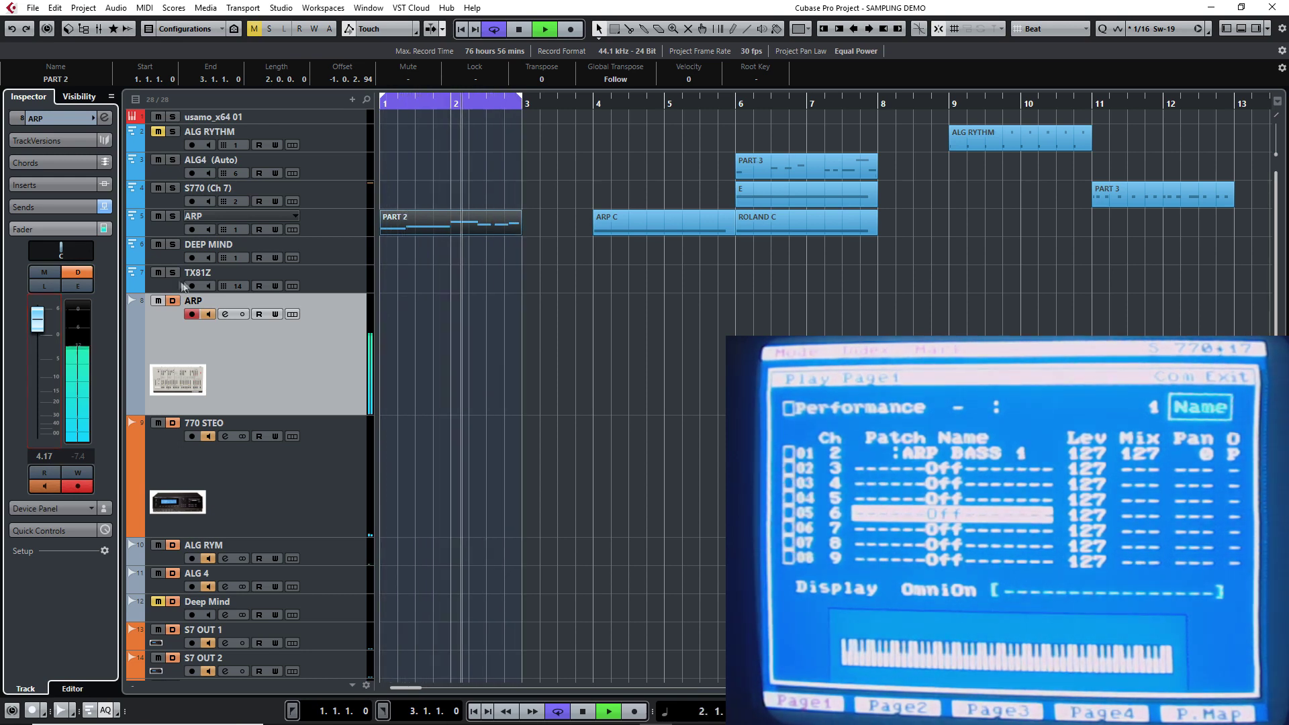
{"action": "left_click_drag", "start_coordinate": [408, 231], "coordinate": [408, 203]}
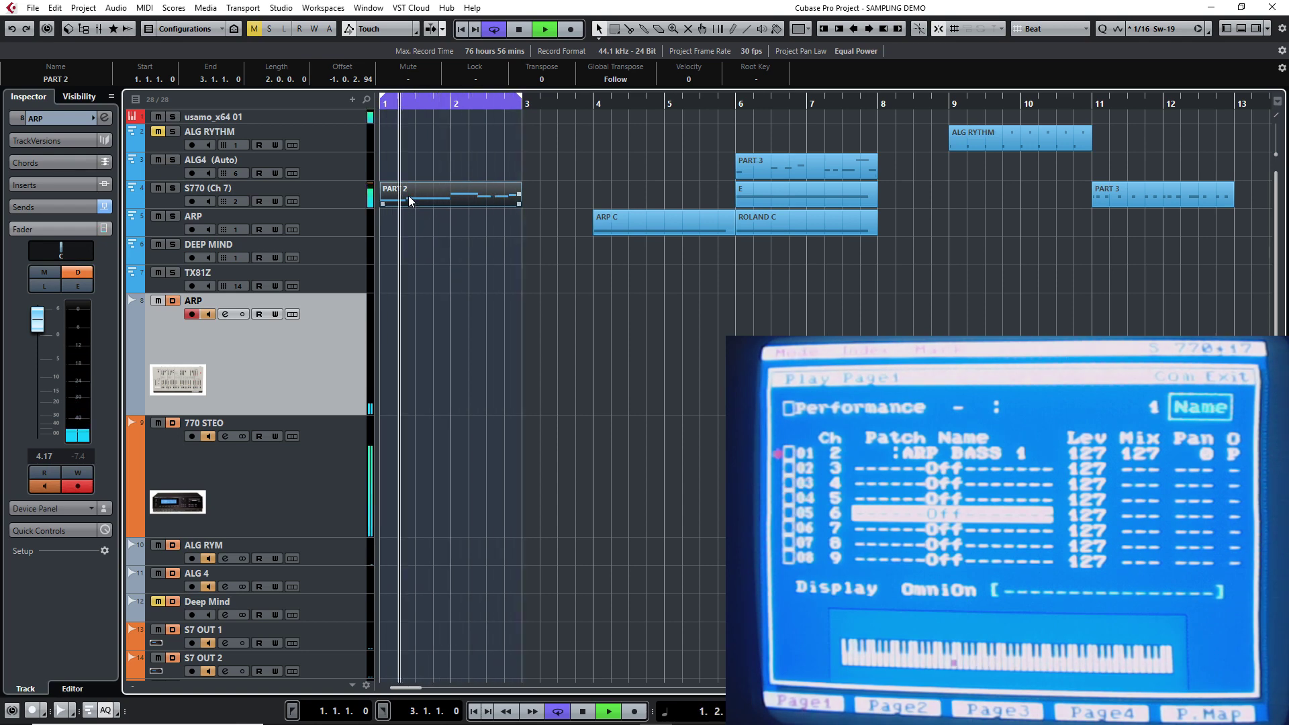
{"action": "left_click", "coordinate": [348, 202]}
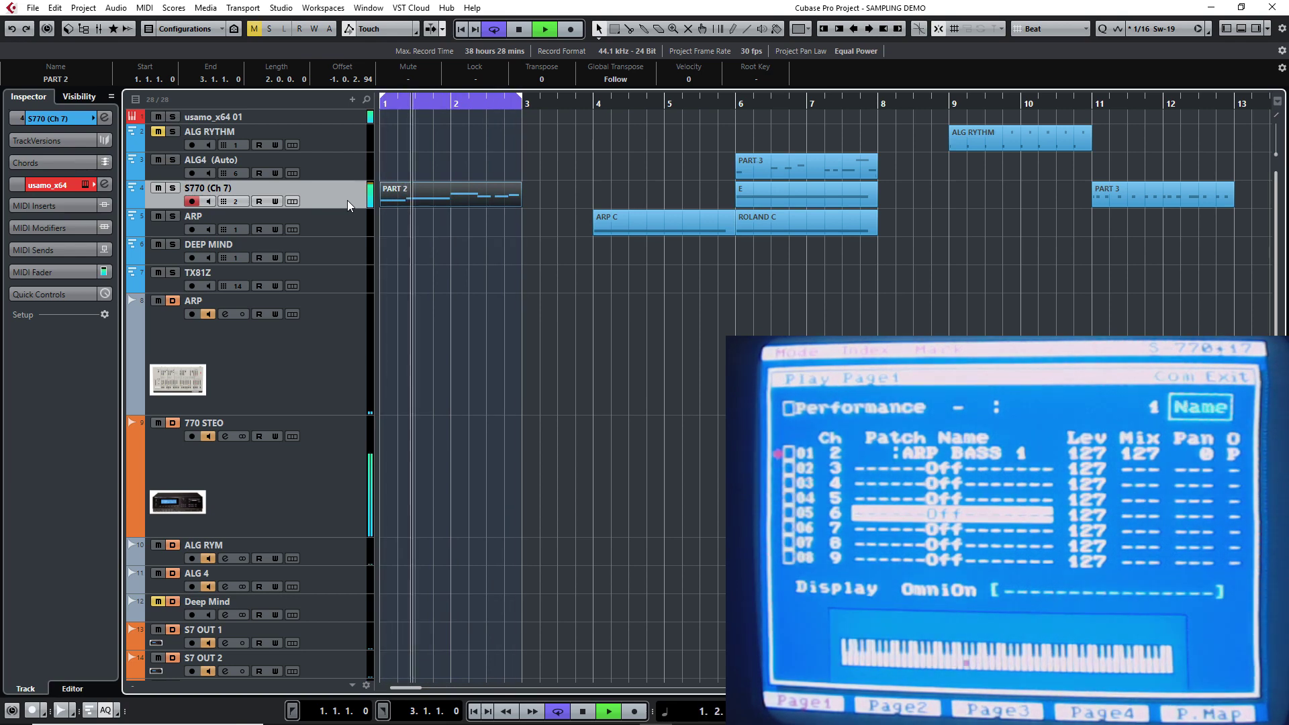
{"action": "key", "text": "space"}
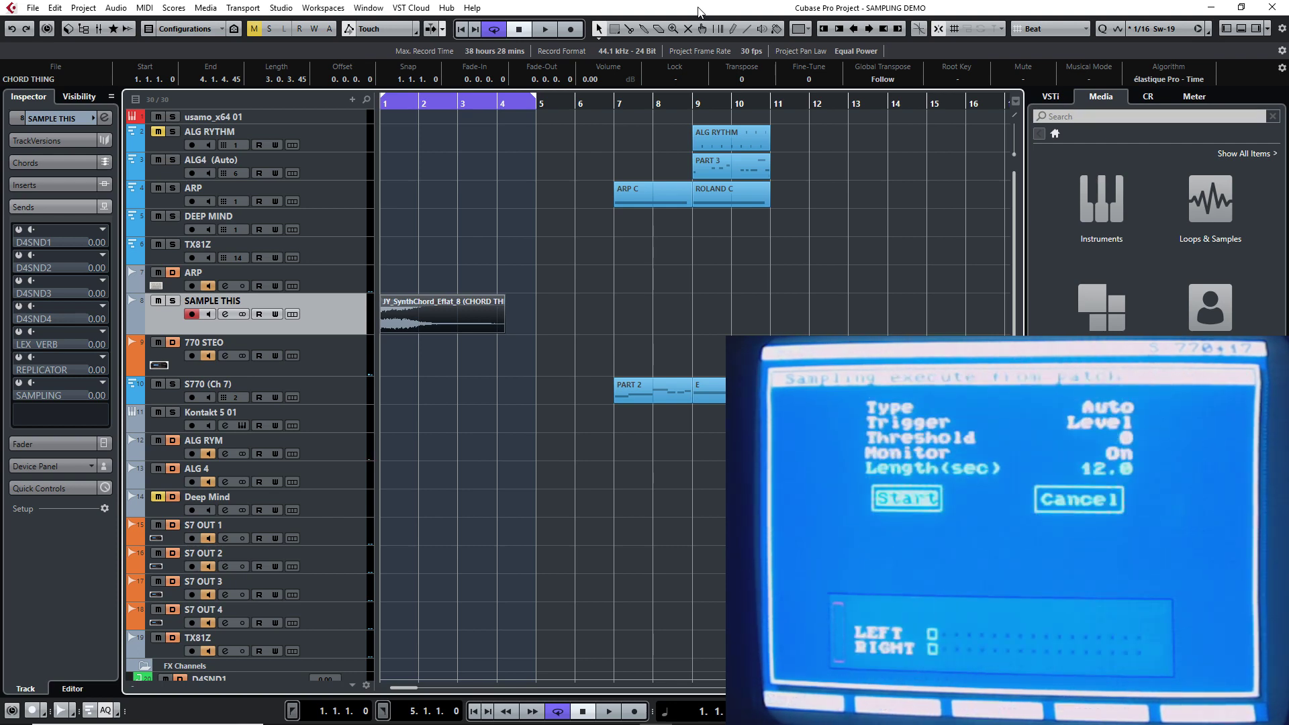
- Play the chord clip while the S-770 samples it as CHORD THIN-L and CHORD THIN-R, then stop
{"action": "key", "text": "space"}
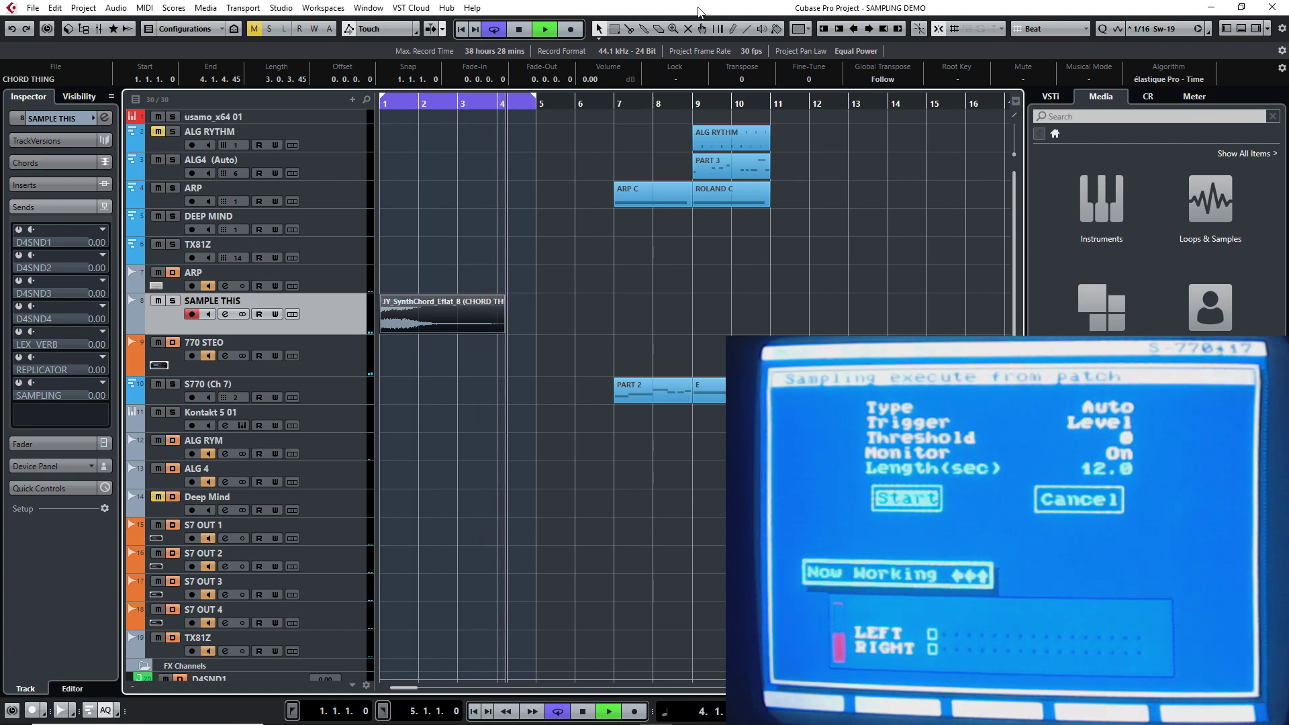
{"action": "key", "text": "space"}
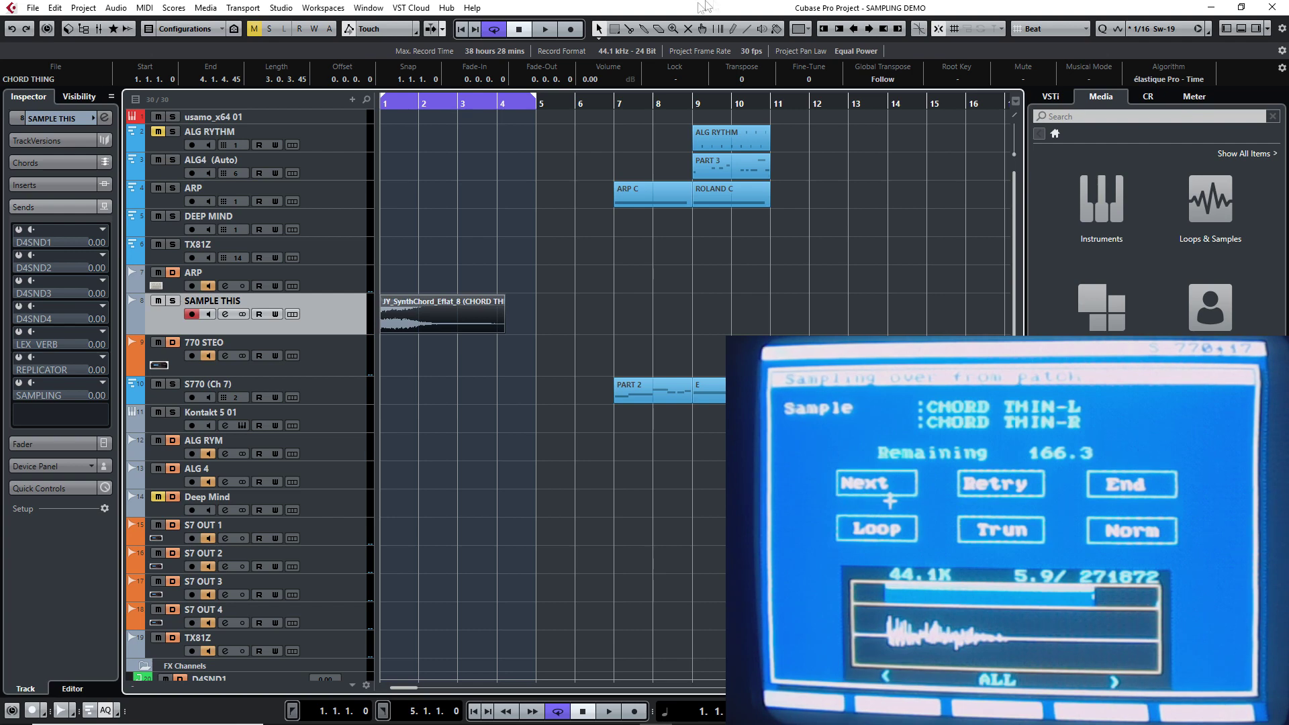
- Arm the Kontakt 5 01 track and open its Kontakt 5 window with JY_SynthChord_Eflat_8 loaded
{"action": "left_click", "coordinate": [328, 364]}
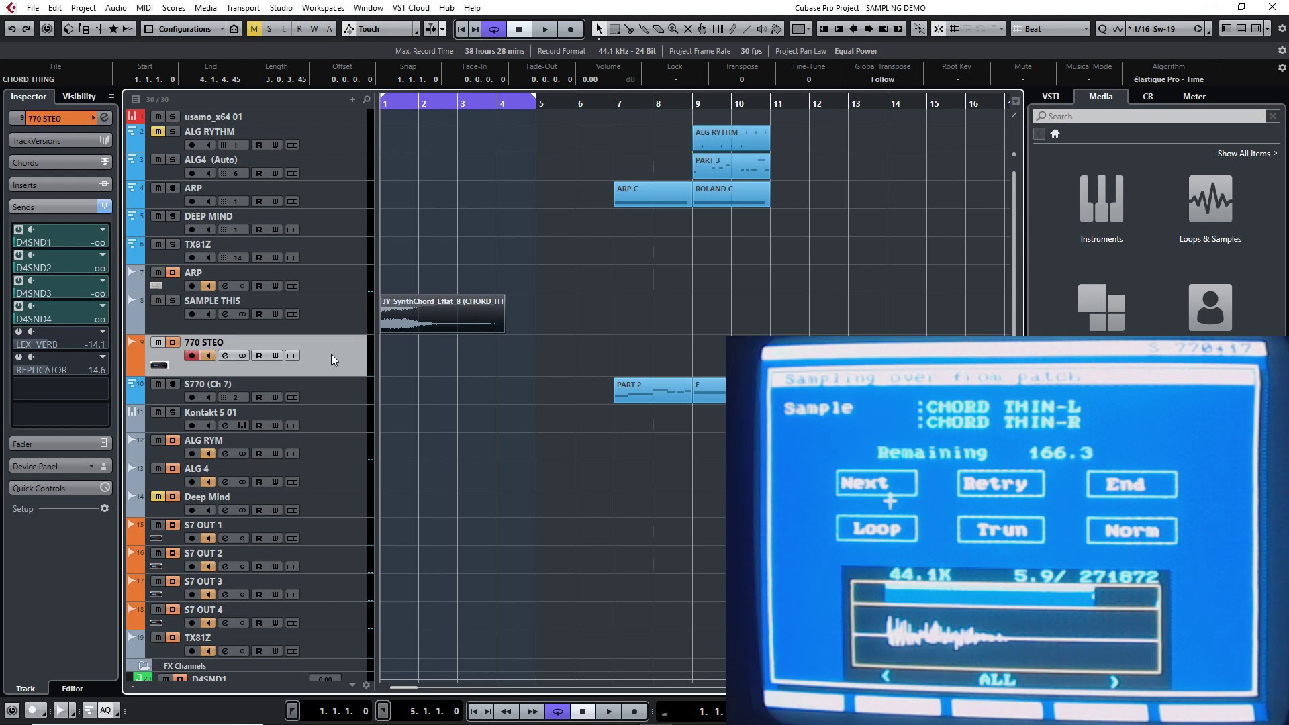
{"action": "left_click", "coordinate": [332, 403]}
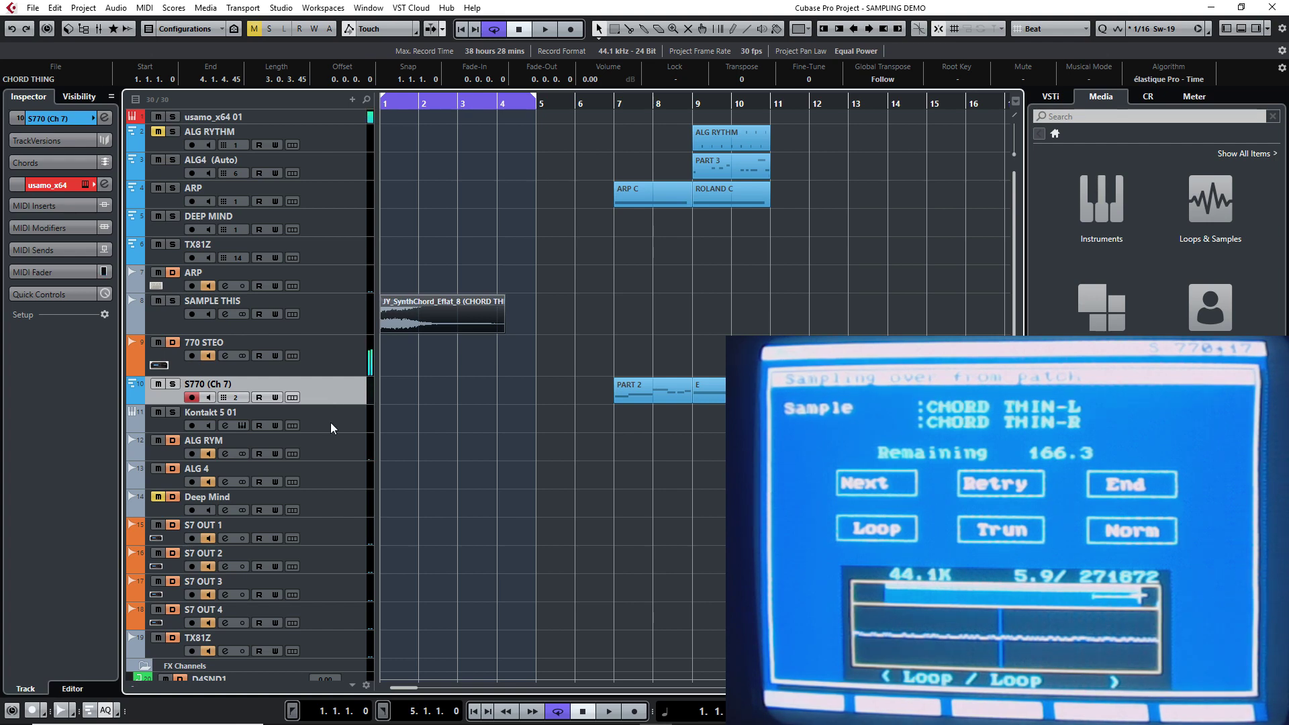
{"action": "left_click", "coordinate": [330, 422]}
{"action": "left_click", "coordinate": [244, 427]}
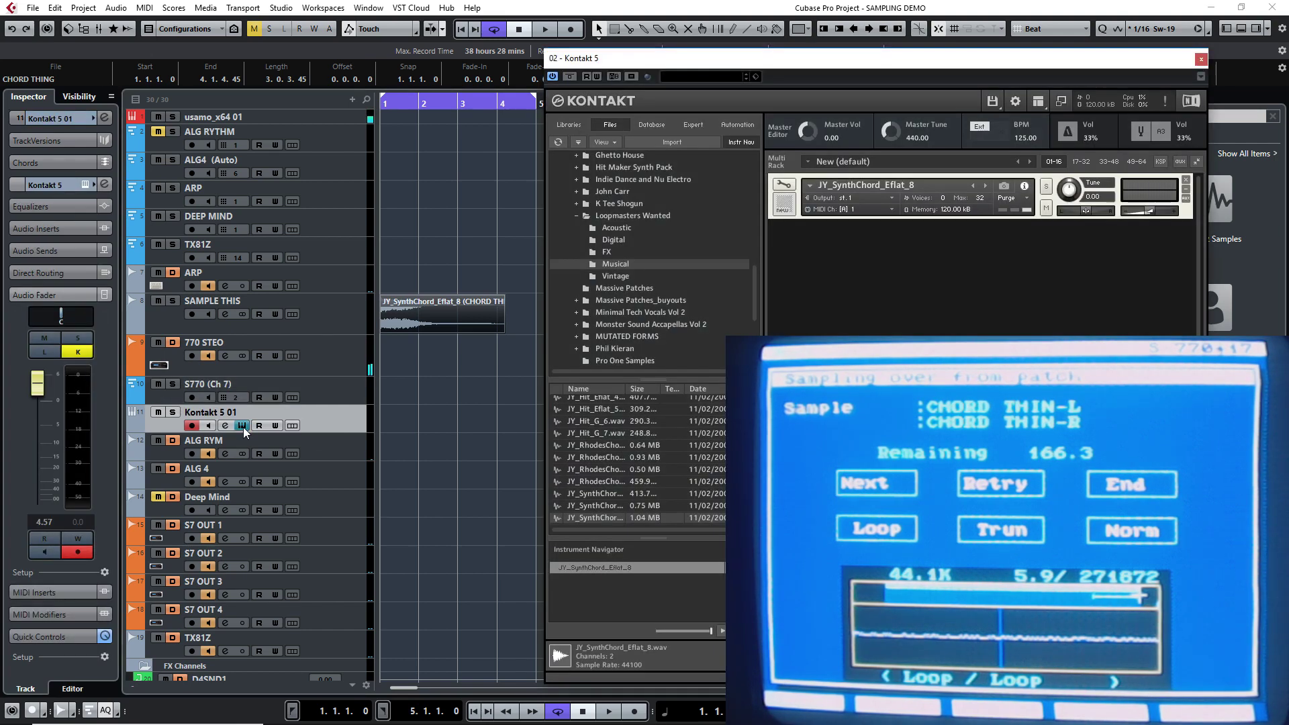
- Alternate arming S770 and Kontakt 5 01, and audition the synth chord file in Kontakt's browser
{"action": "left_click", "coordinate": [334, 395]}
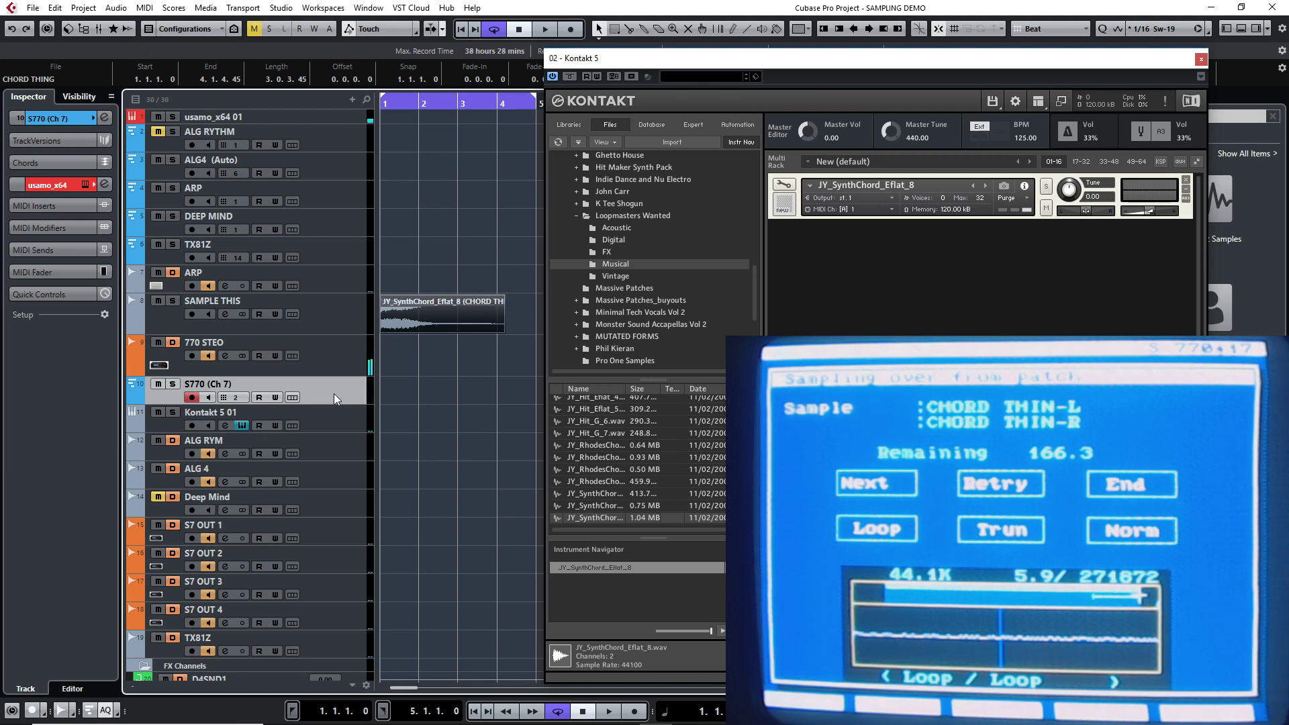
{"action": "left_click", "coordinate": [338, 425]}
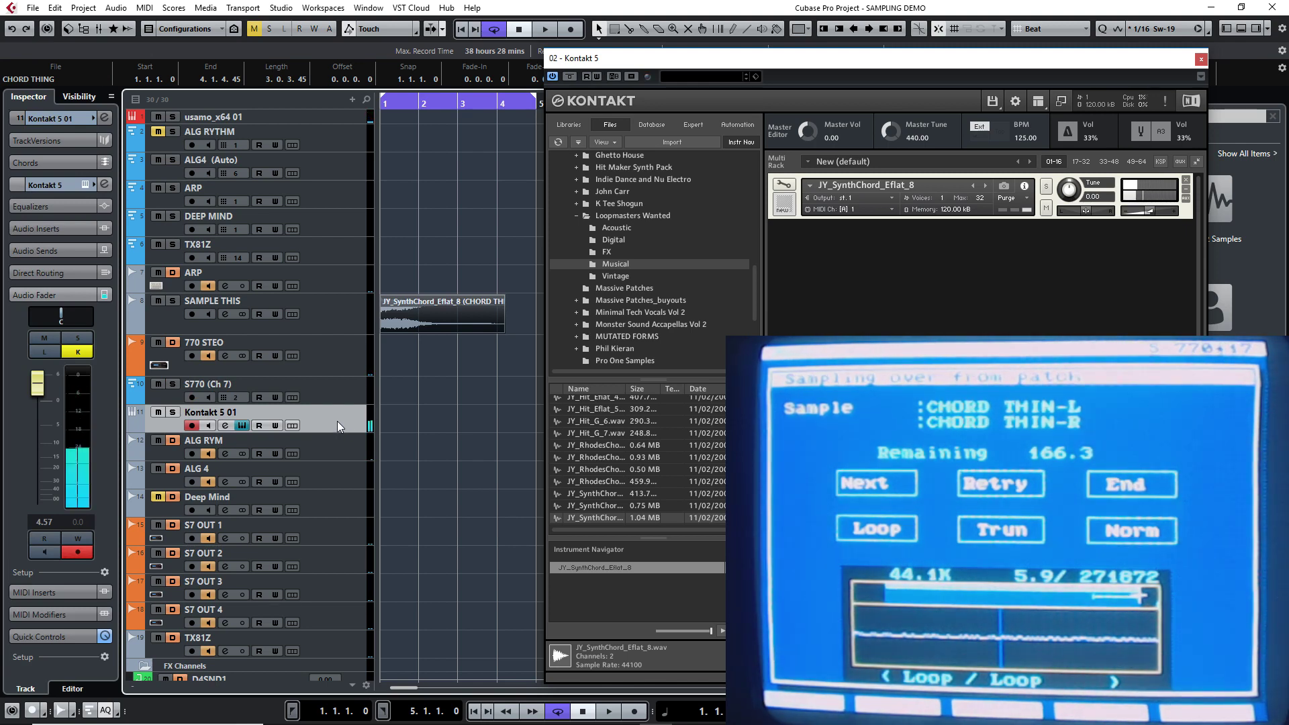
{"action": "left_click", "coordinate": [345, 389]}
{"action": "left_click", "coordinate": [353, 419]}
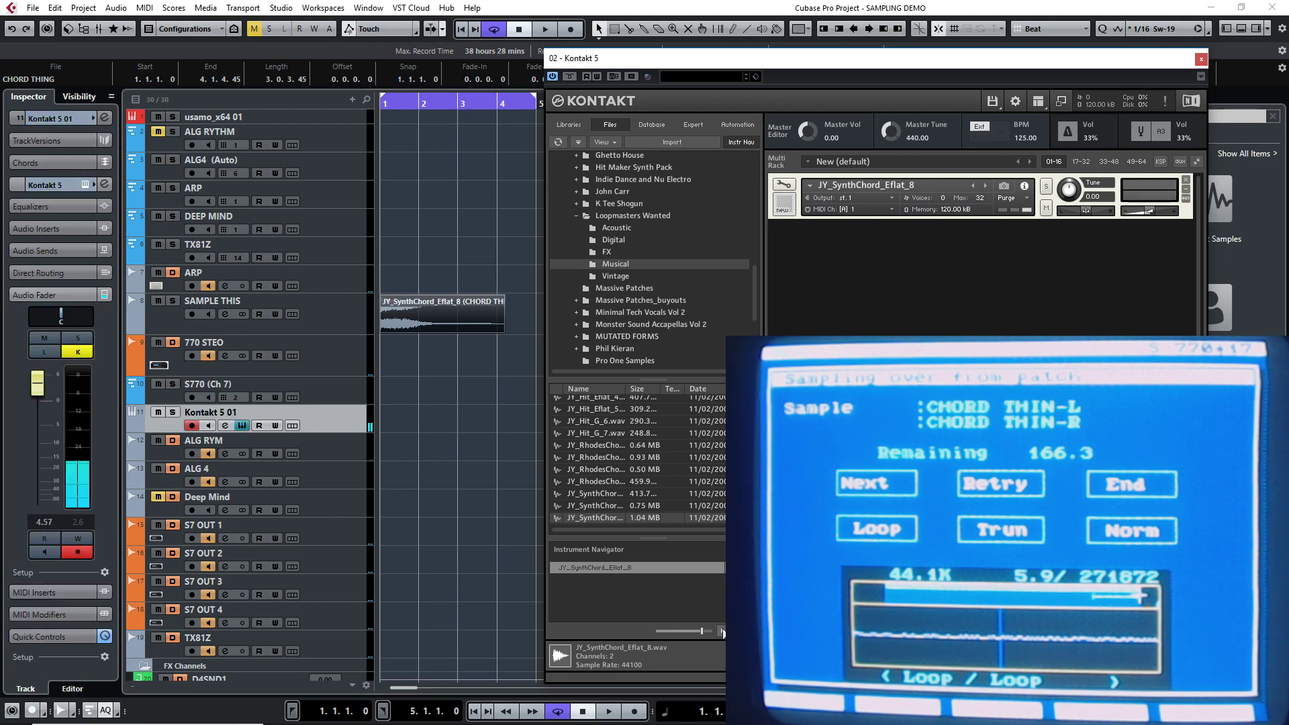
{"action": "left_click", "coordinate": [721, 632]}
- Switch between the 770 STEO, Kontakt 5 01 and S770 tracks, ending with S770 (Ch 7) armed
{"action": "left_click", "coordinate": [333, 354]}
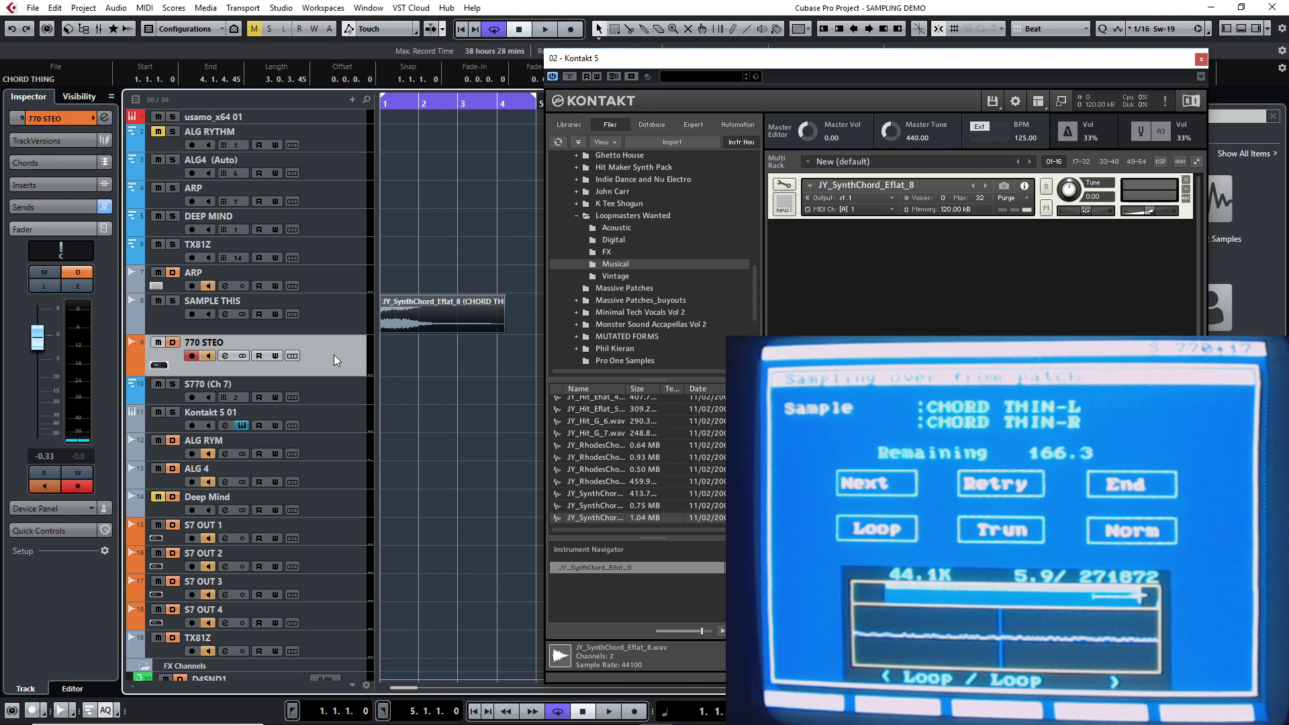
{"action": "left_click", "coordinate": [334, 419]}
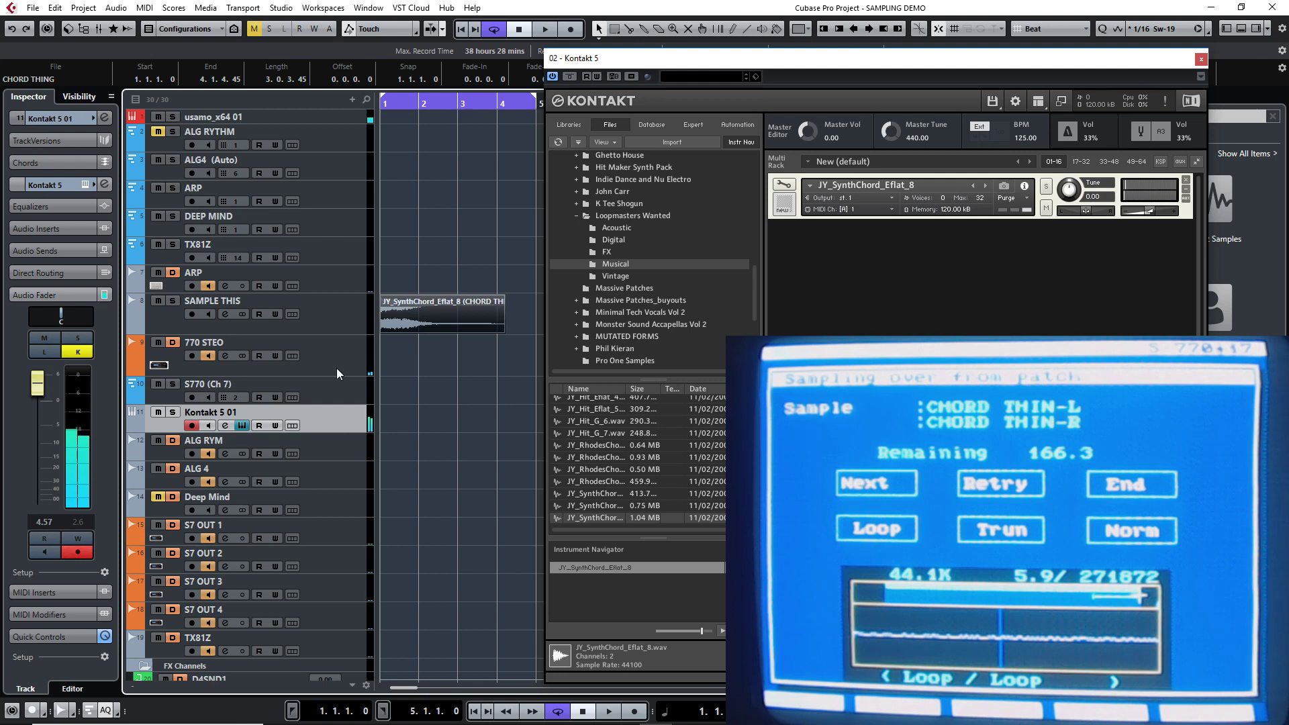
{"action": "left_click", "coordinate": [326, 384]}
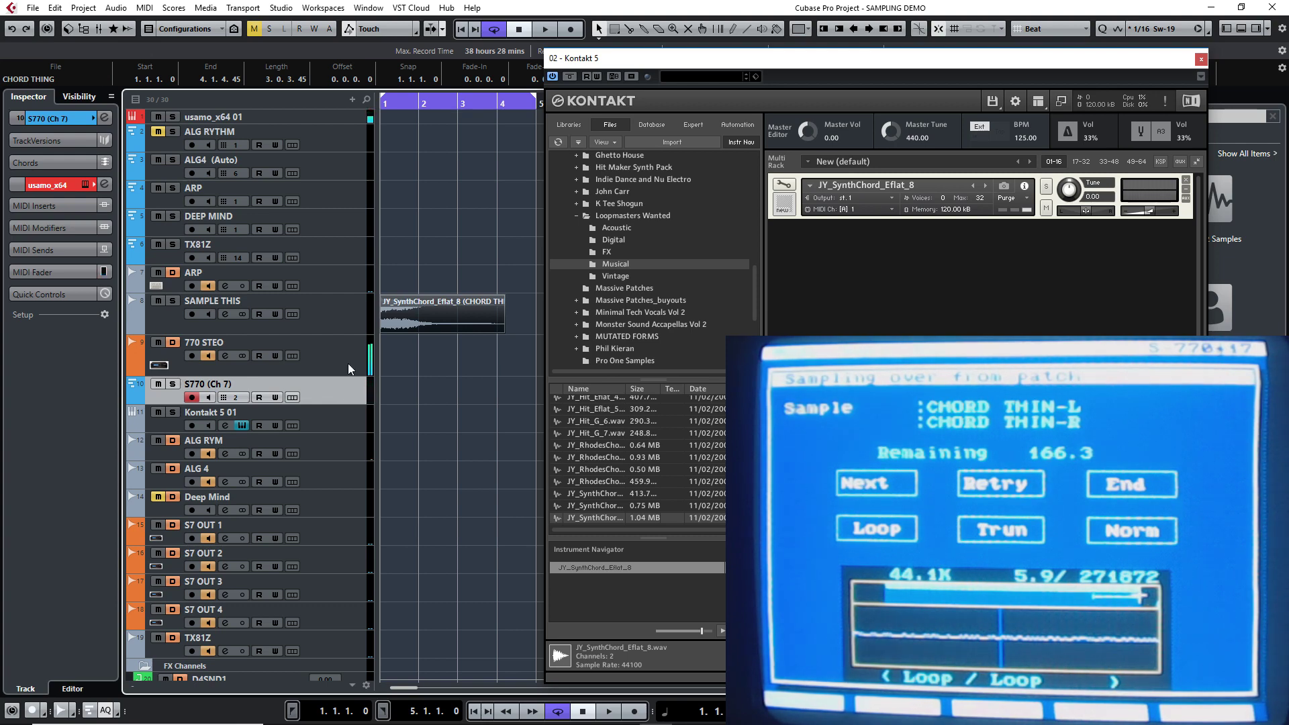
{"action": "left_click", "coordinate": [335, 412]}
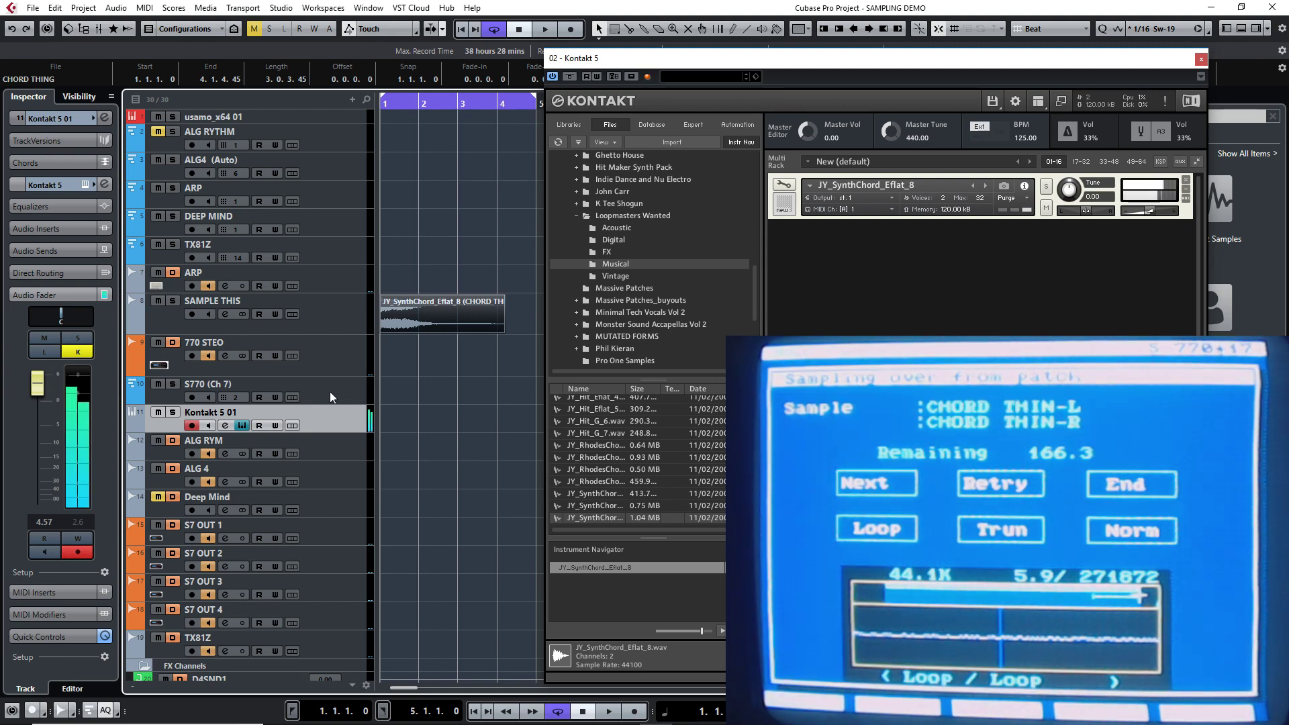
{"action": "left_click", "coordinate": [329, 393]}
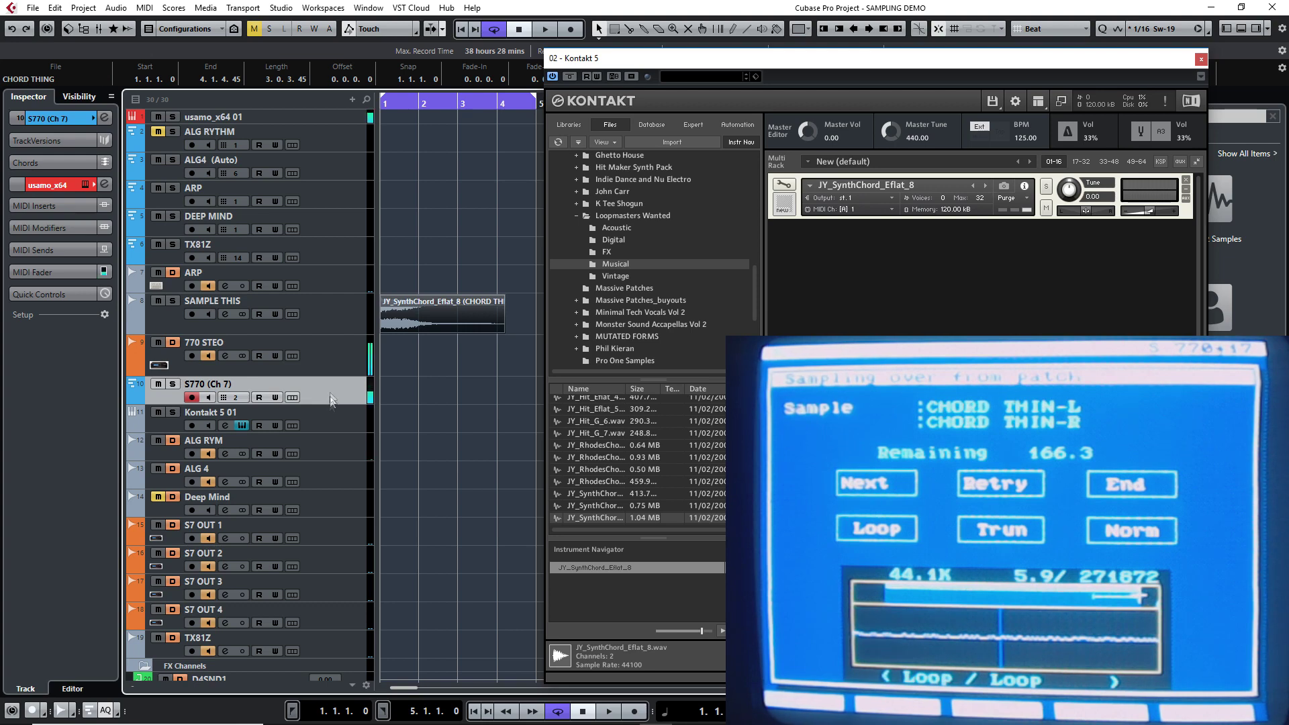
{"action": "left_click", "coordinate": [328, 428]}
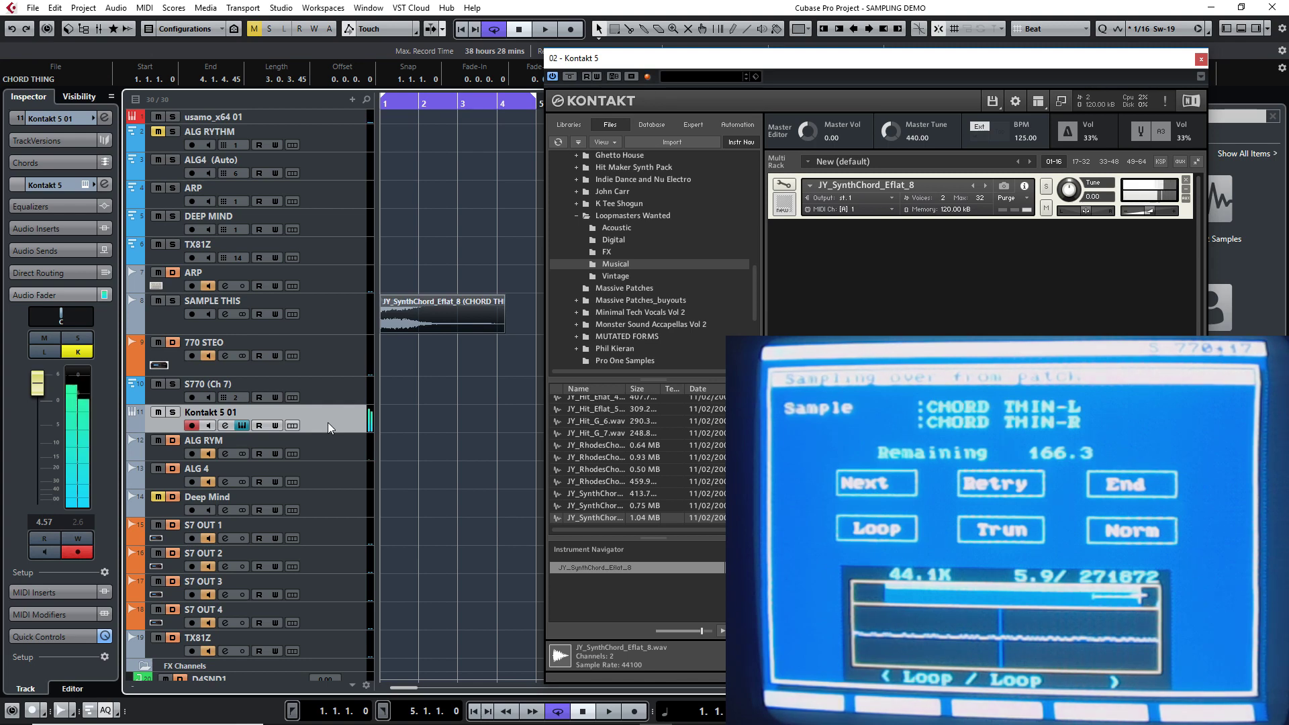
{"action": "left_click", "coordinate": [330, 400]}
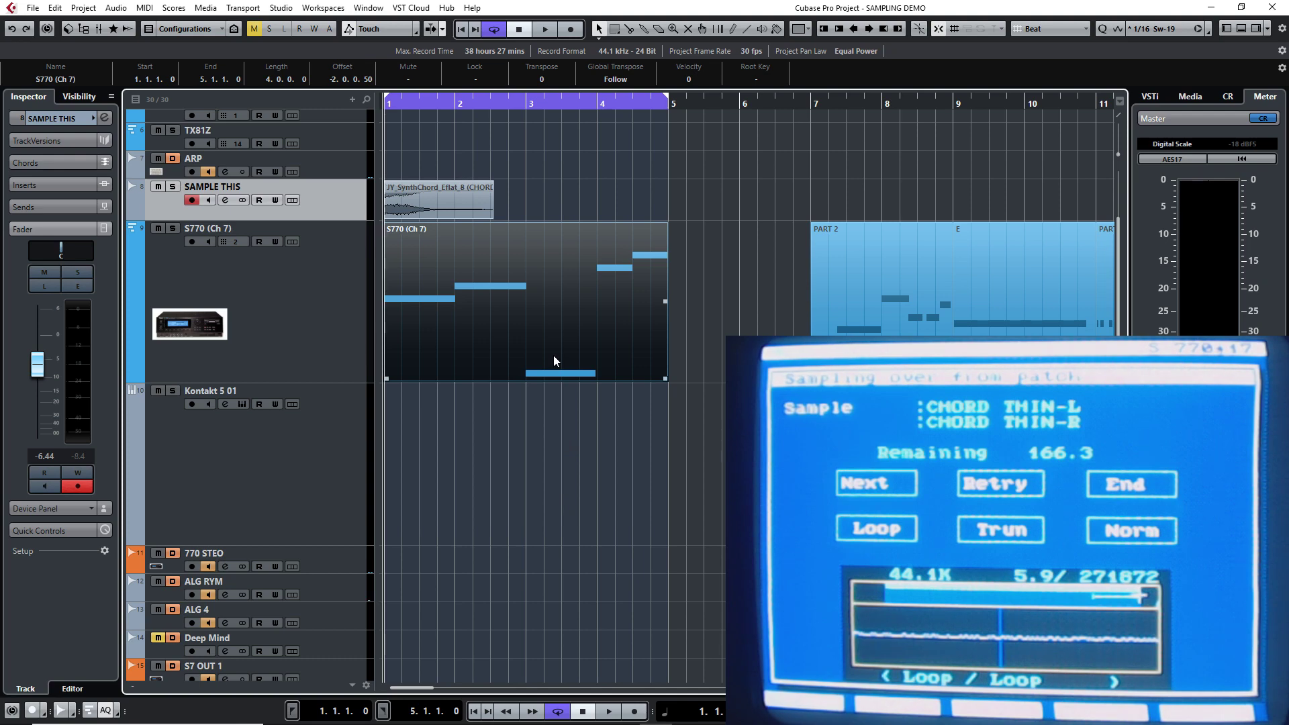
{"action": "key", "text": "space"}
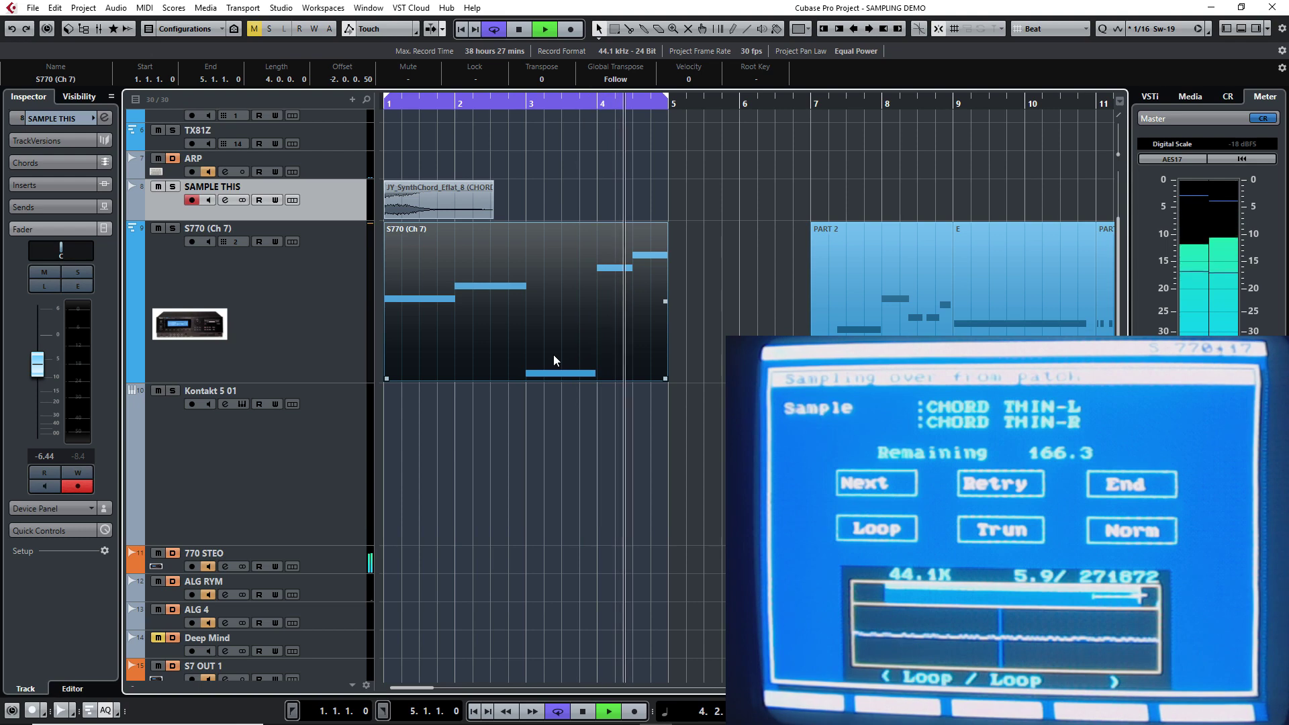
- Drag the S770 (Ch 7) part onto the Kontakt 5 01 track, then back to the S770 track
{"action": "left_click_drag", "start_coordinate": [553, 361], "coordinate": [549, 456]}
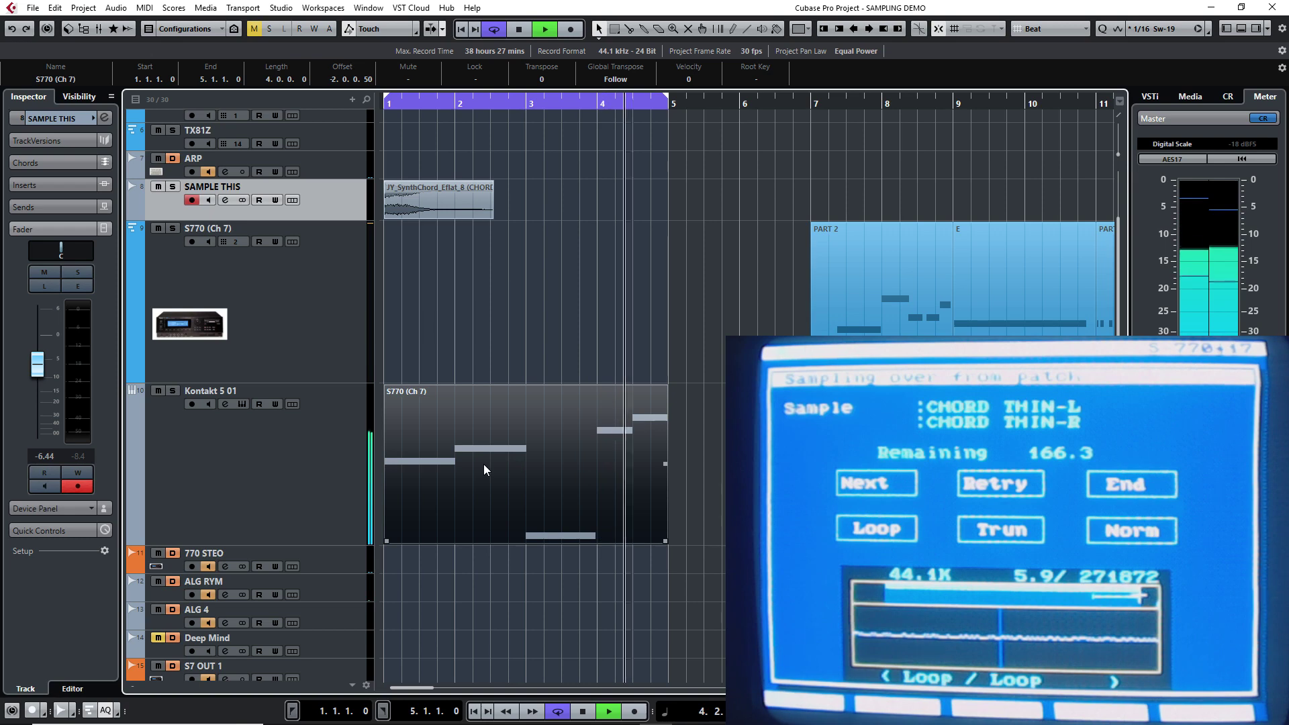
{"action": "left_click_drag", "start_coordinate": [483, 464], "coordinate": [475, 353]}
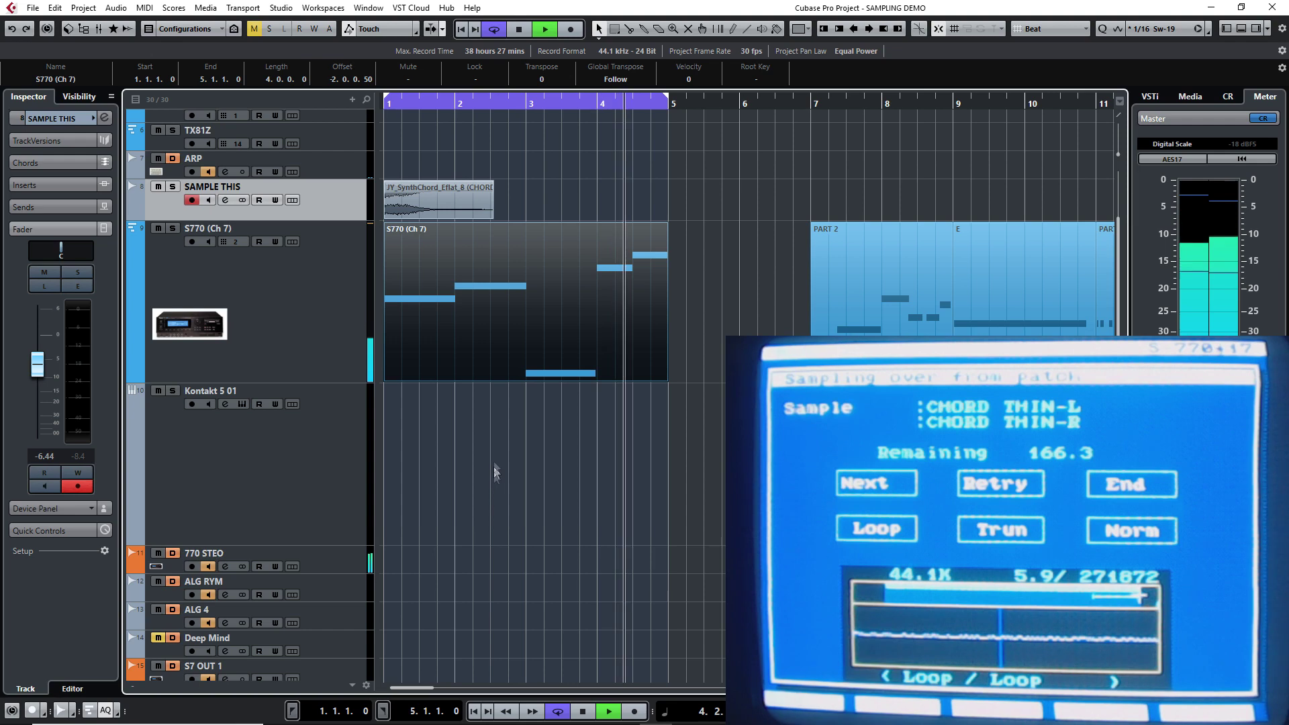
- Drag the S770 (Ch 7) part onto the Kontakt 5 01 track across bars 1–5 during playback
{"action": "left_click_drag", "start_coordinate": [471, 366], "coordinate": [460, 419]}
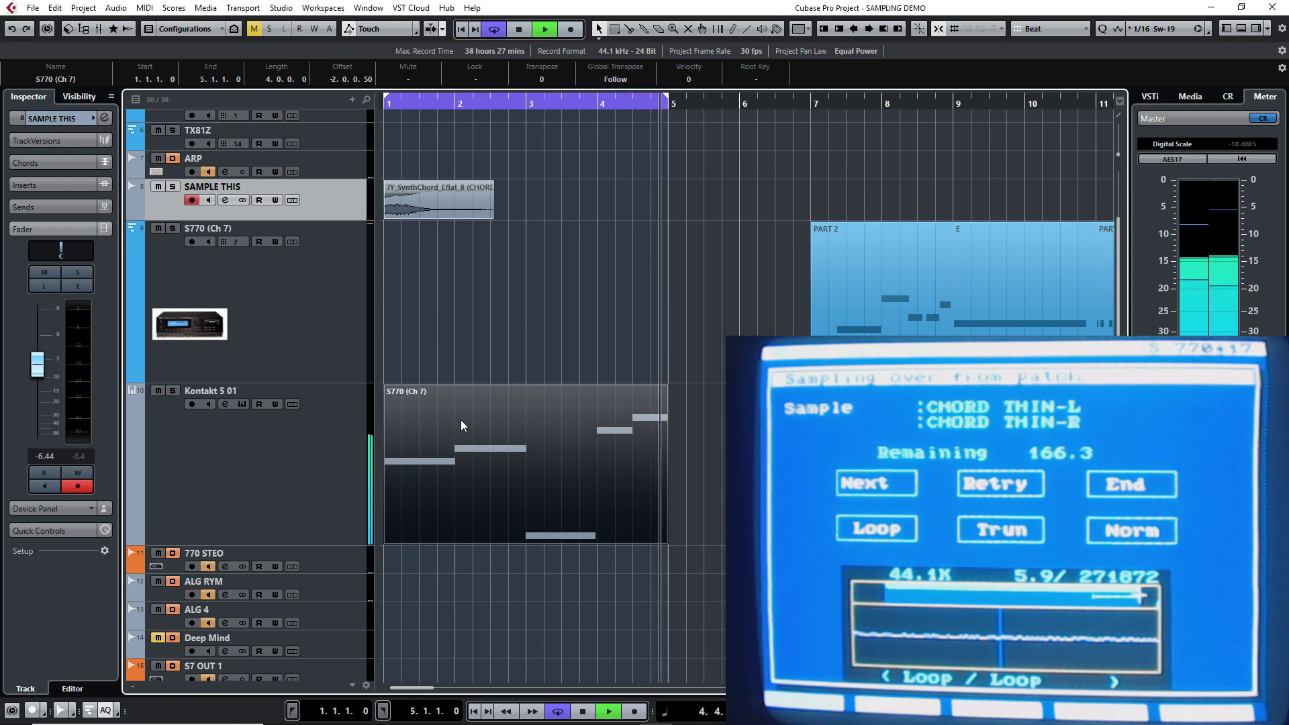
- Stop playback, leaving the S770 (Ch 7) part on the Kontakt 5 01 track
{"action": "key", "text": "space"}
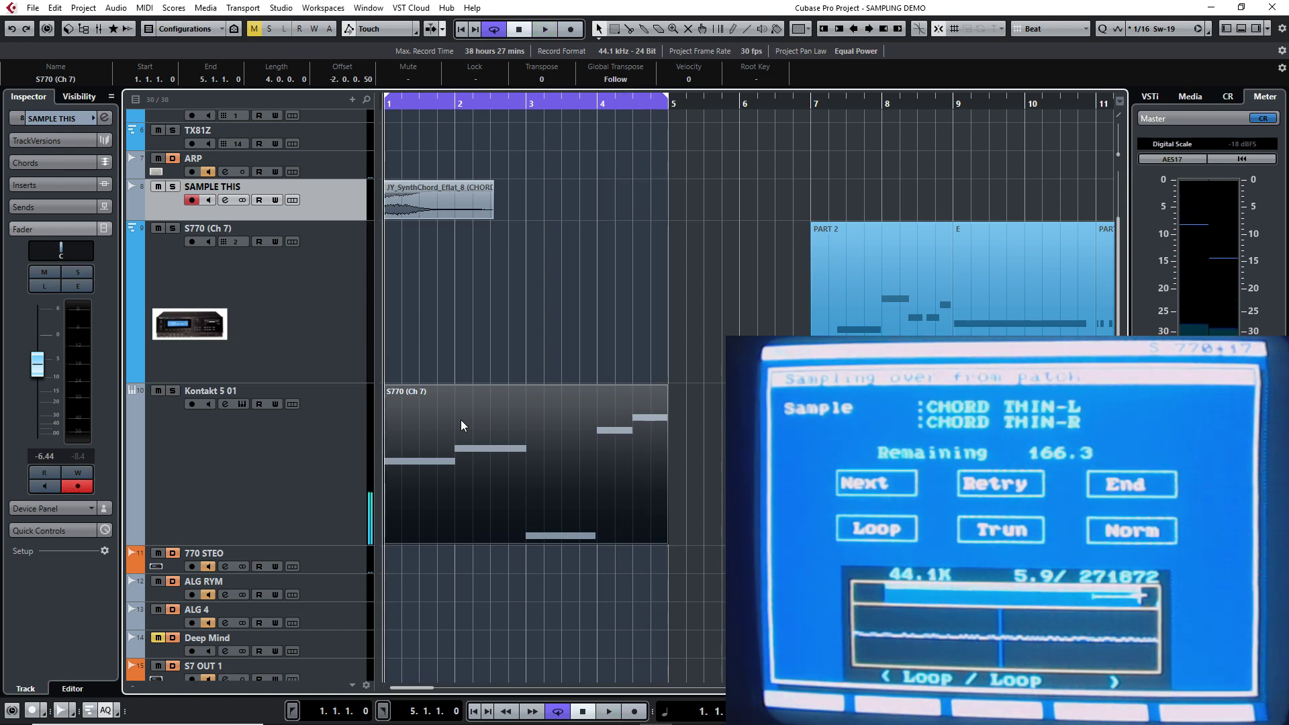